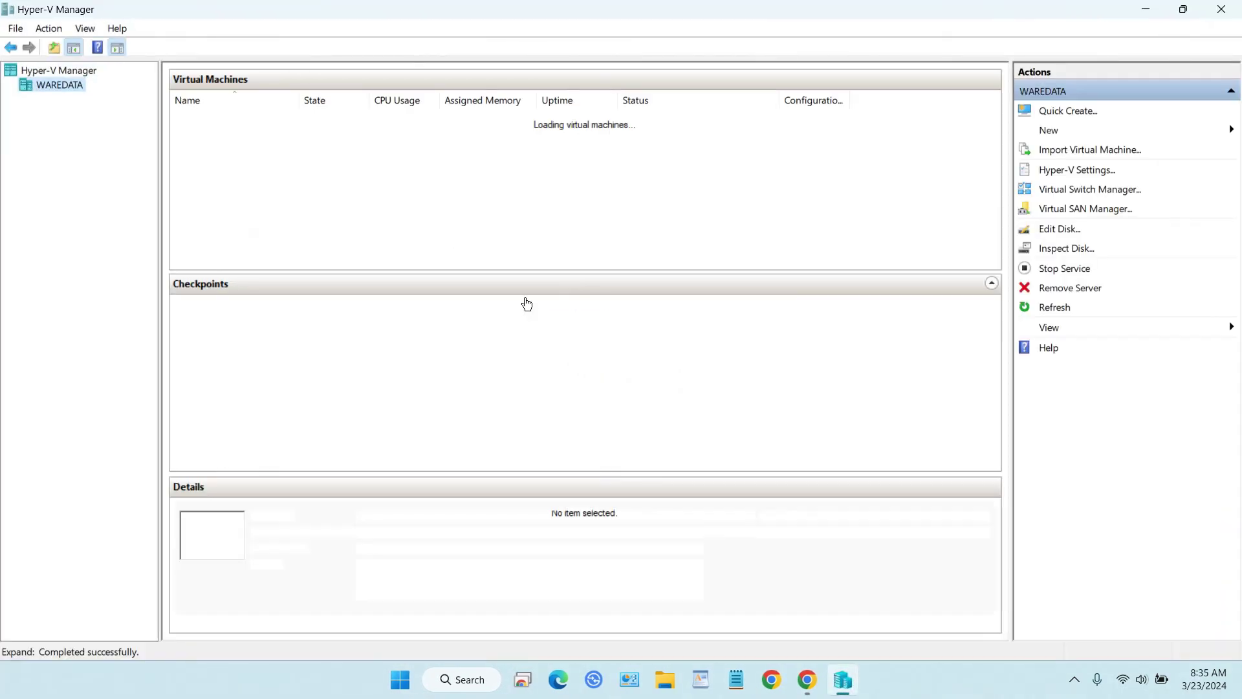
Open a Virtual Machine Connection window to the Win11 VM from its context menu.
right_click(236, 133)
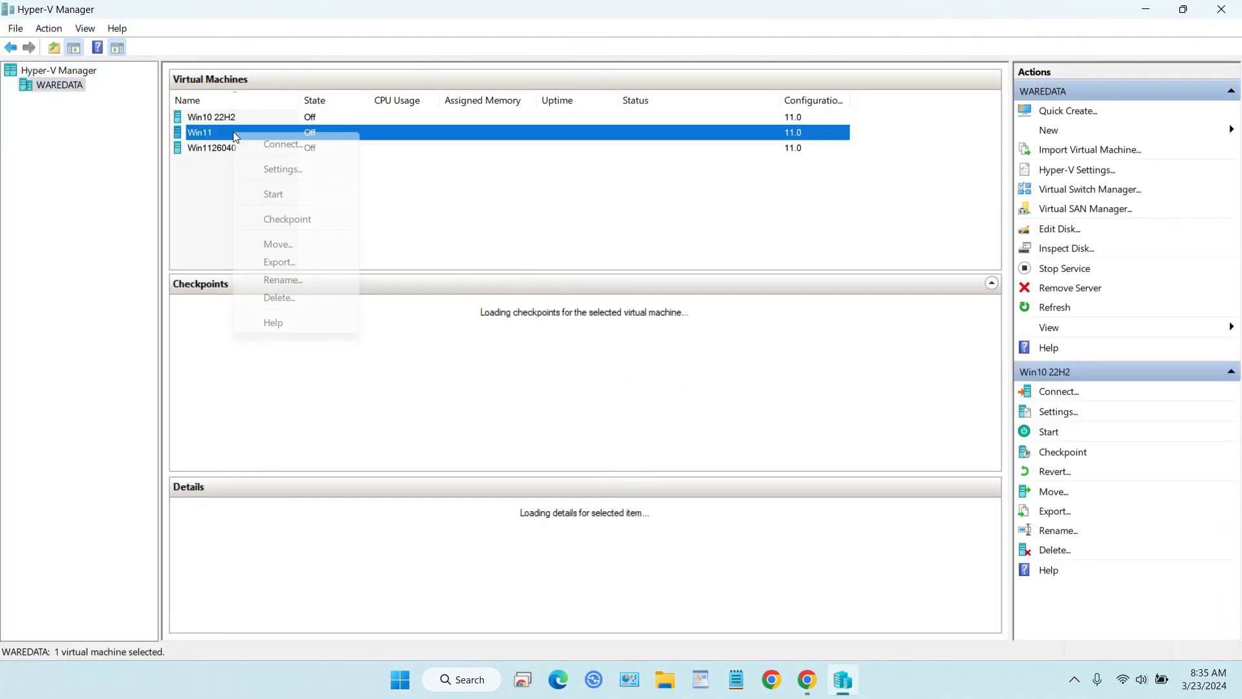
click(698, 280)
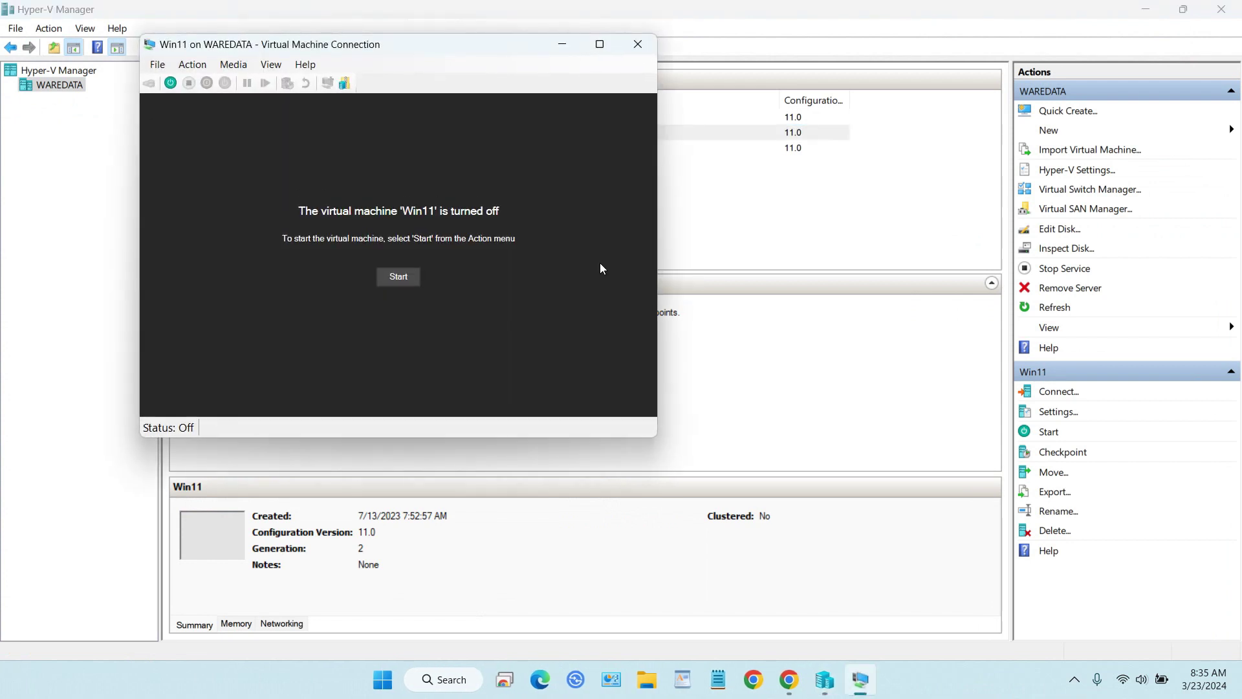
Start the Win11 VM, toggle full screen on and back off, and sign in with the PIN.
click(397, 278)
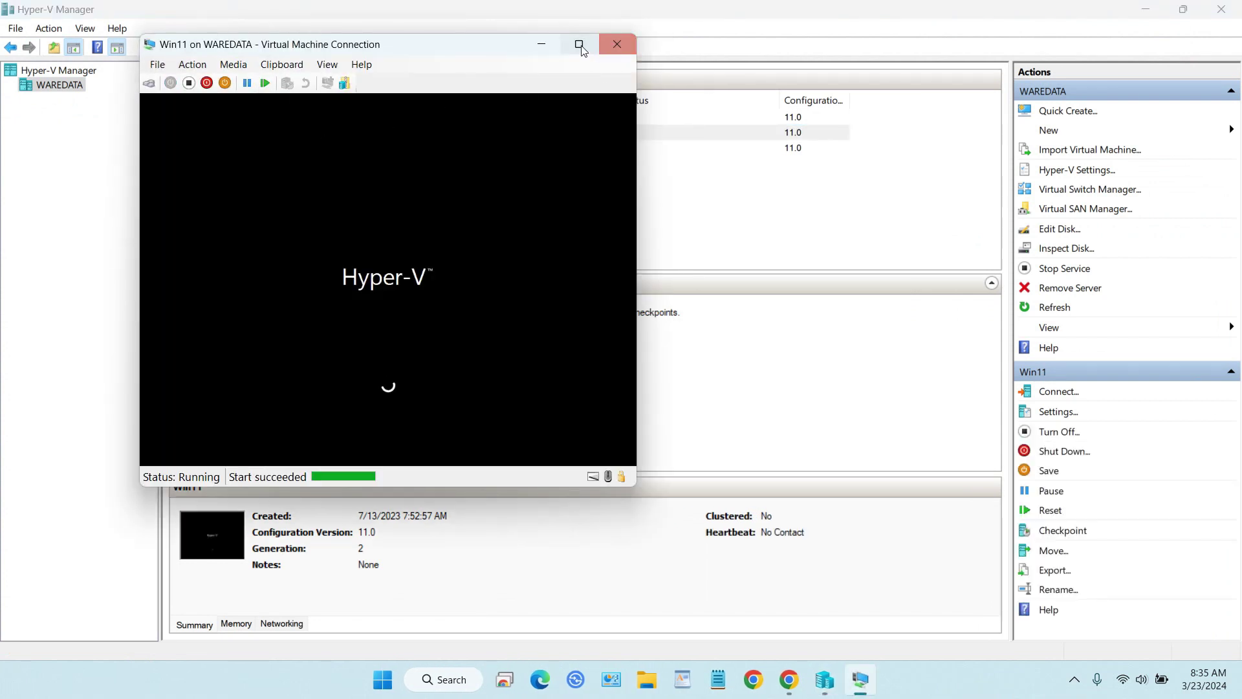
click(585, 44)
click(800, 10)
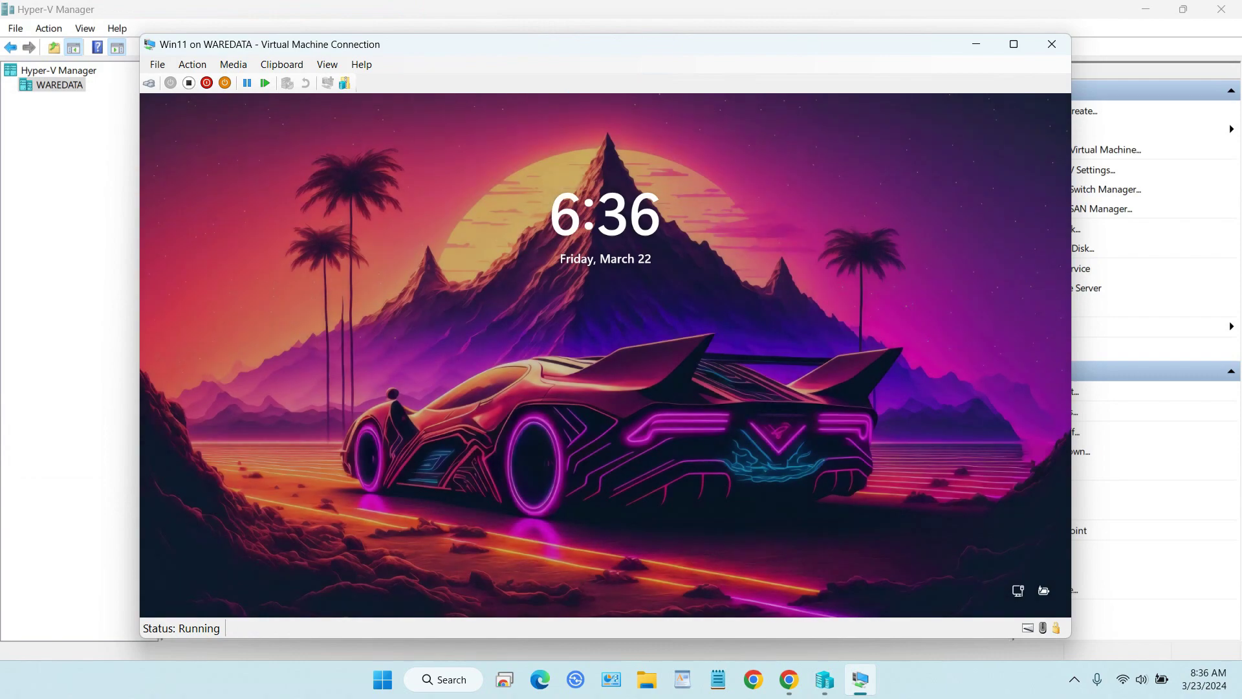
key(space)
text(1234)
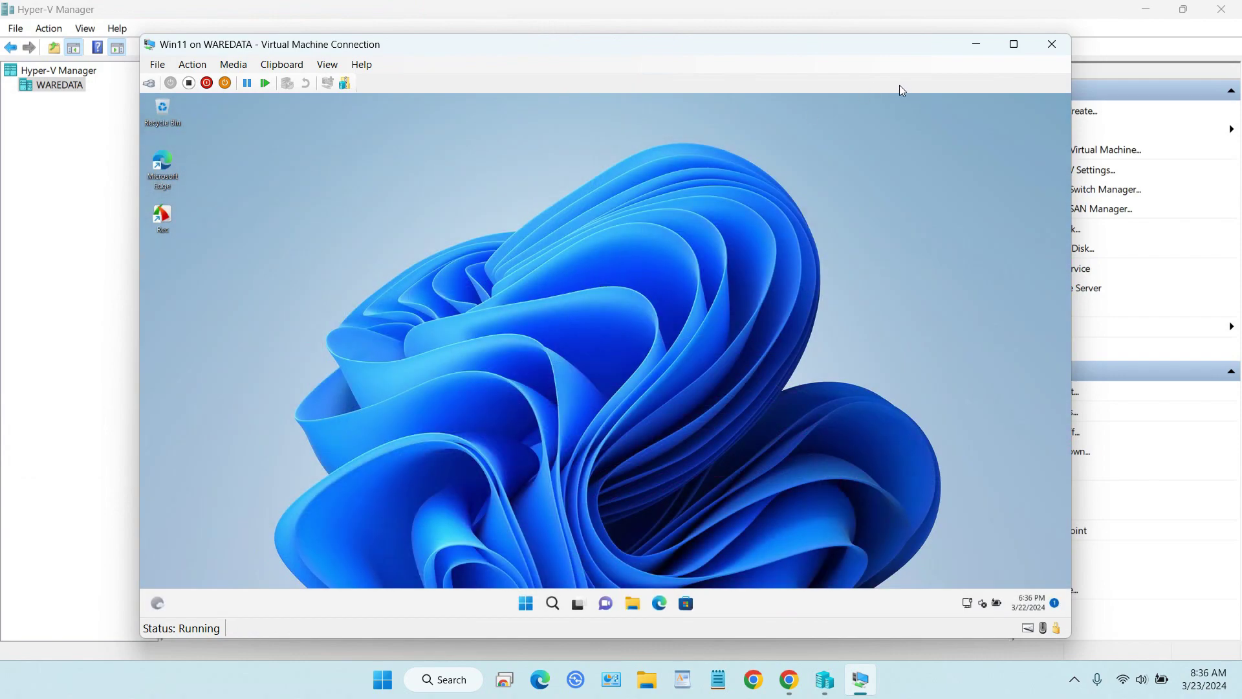
Open File Explorer on This PC, maximize the VM view, and bring up This PC's full options menu.
click(634, 603)
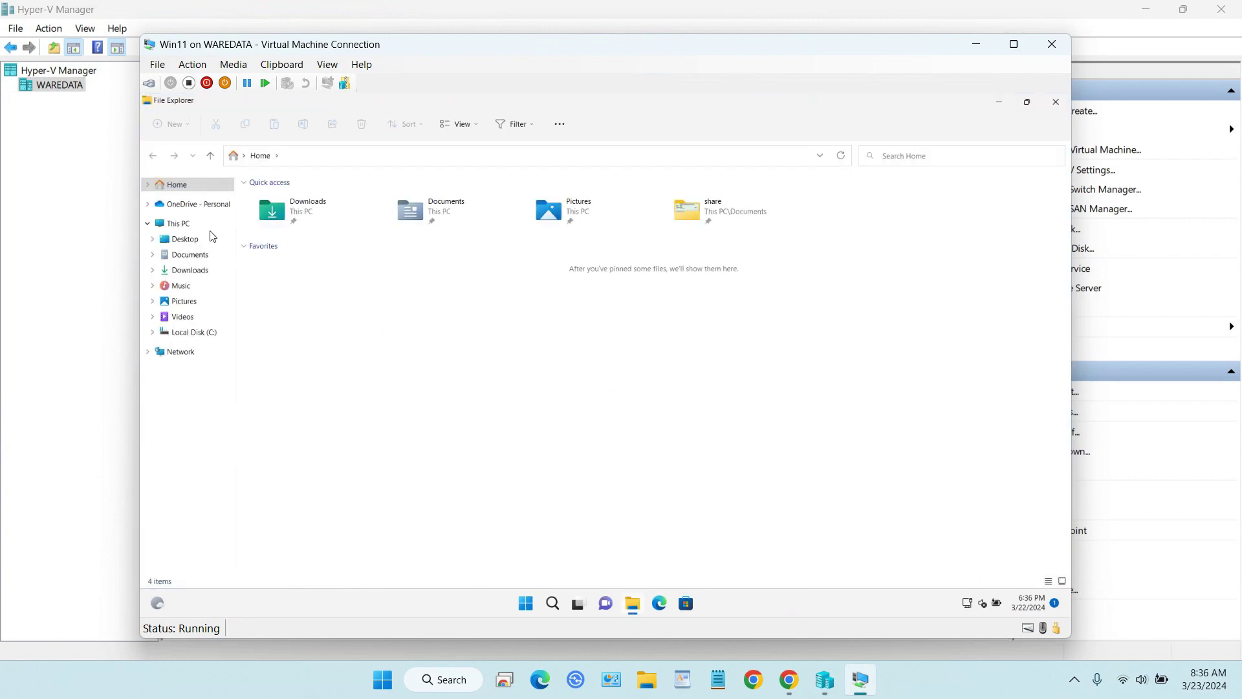
click(195, 224)
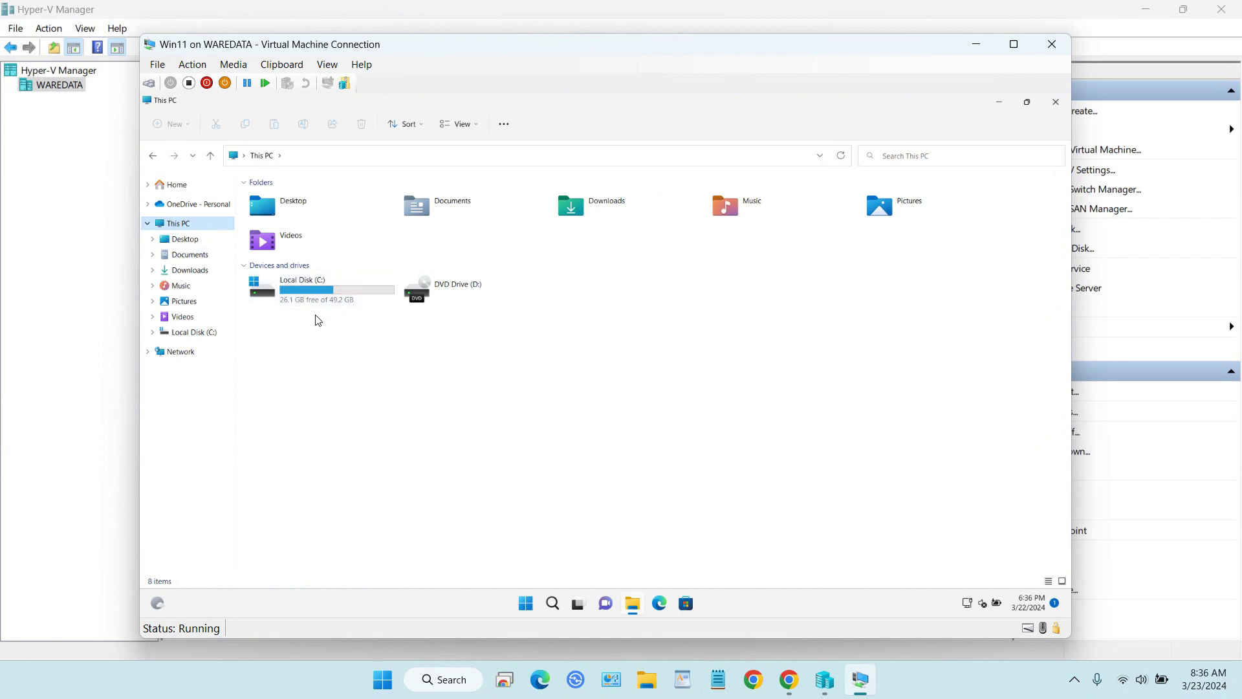
click(1008, 51)
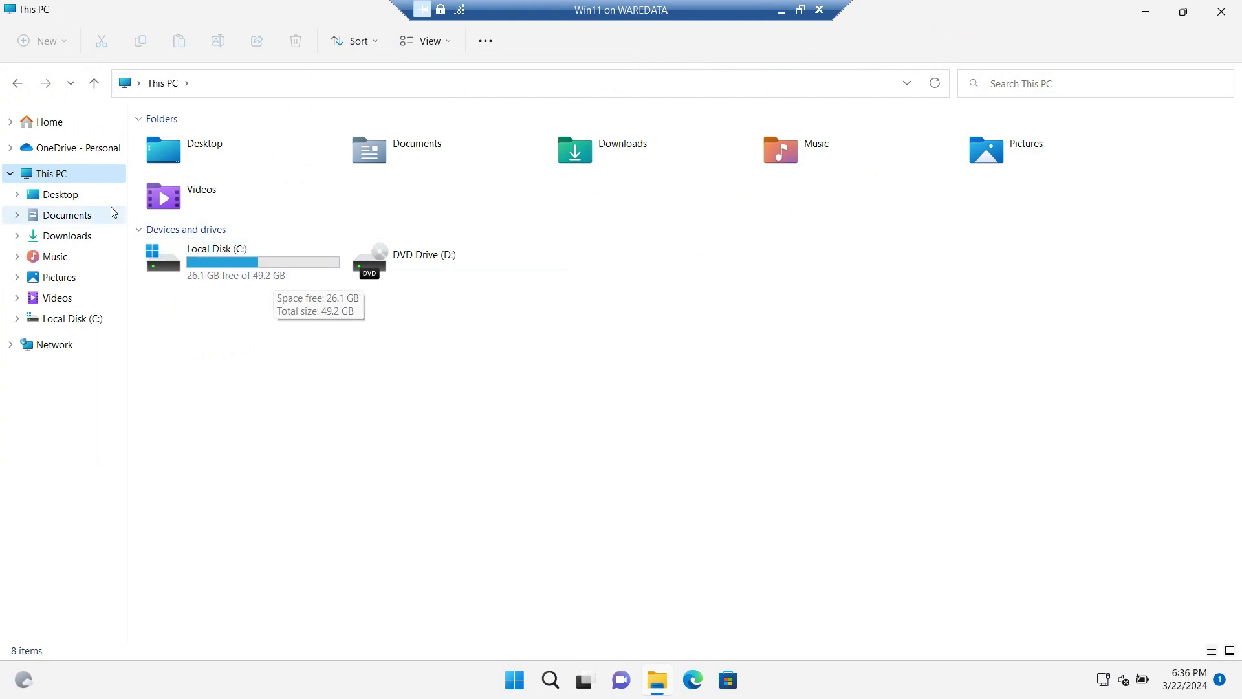
right_click(83, 181)
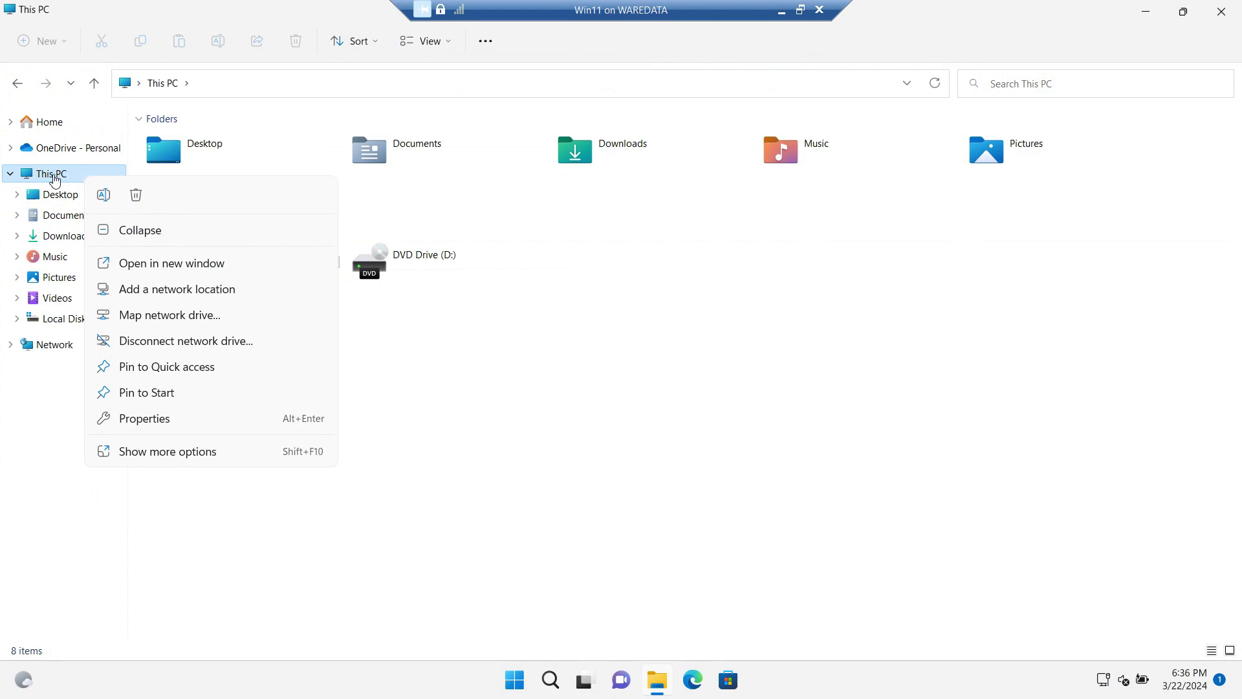
click(161, 451)
Check Disk 0 in Disk Management (49.27 GB C: plus 625 MB recovery partition), then close Computer Management.
click(209, 255)
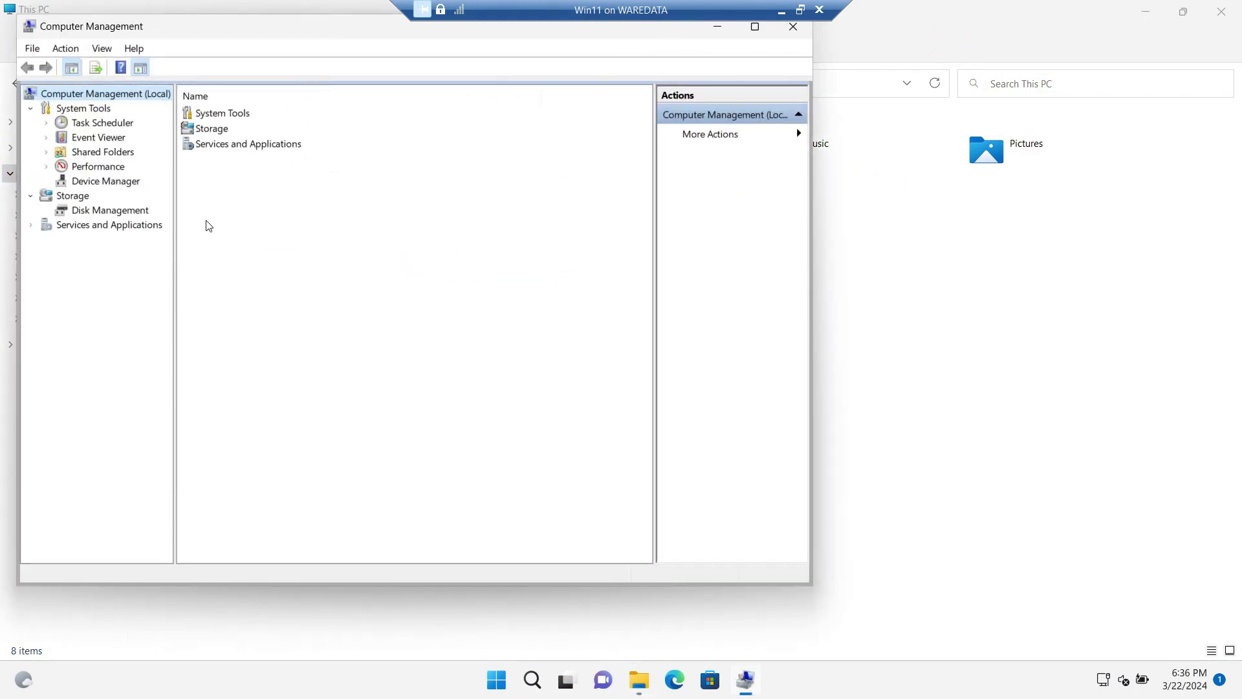
click(120, 213)
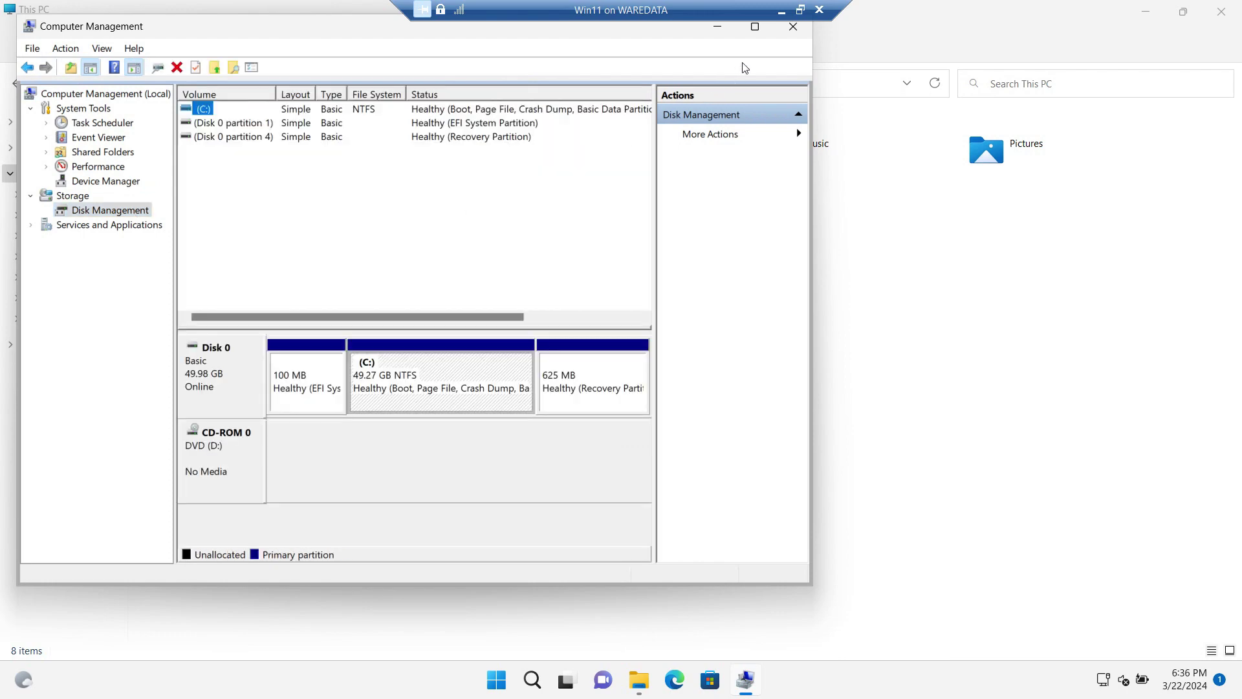
click(754, 26)
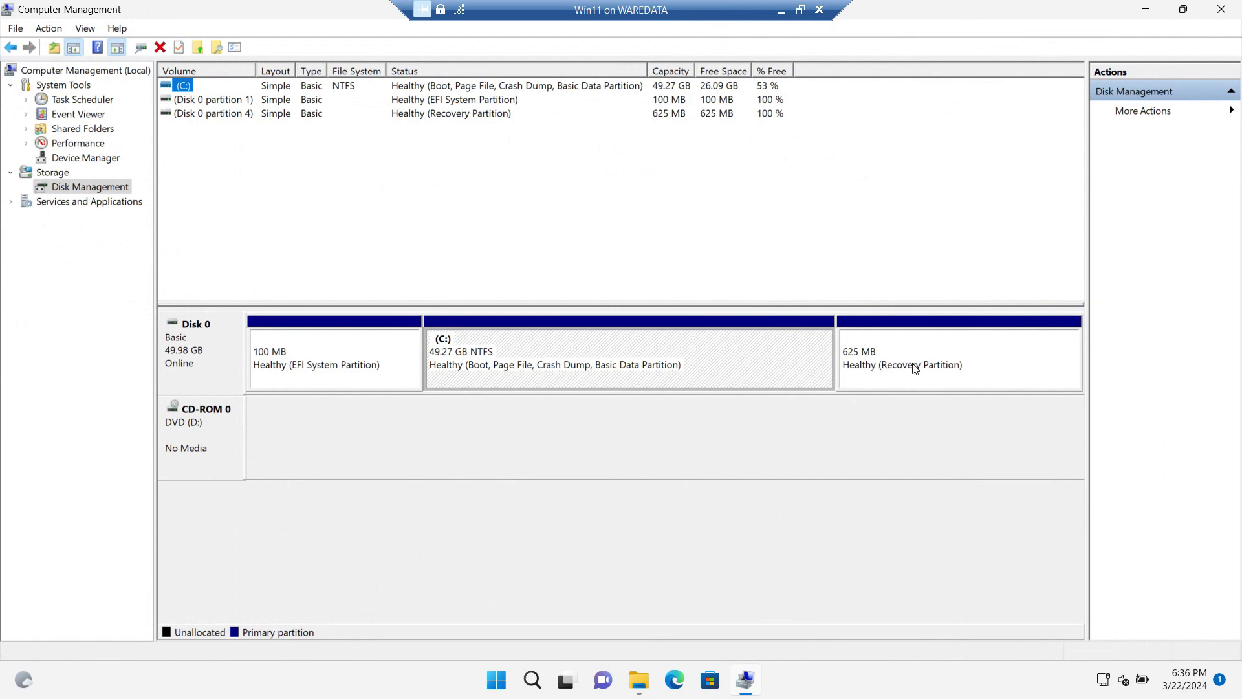
click(1220, 9)
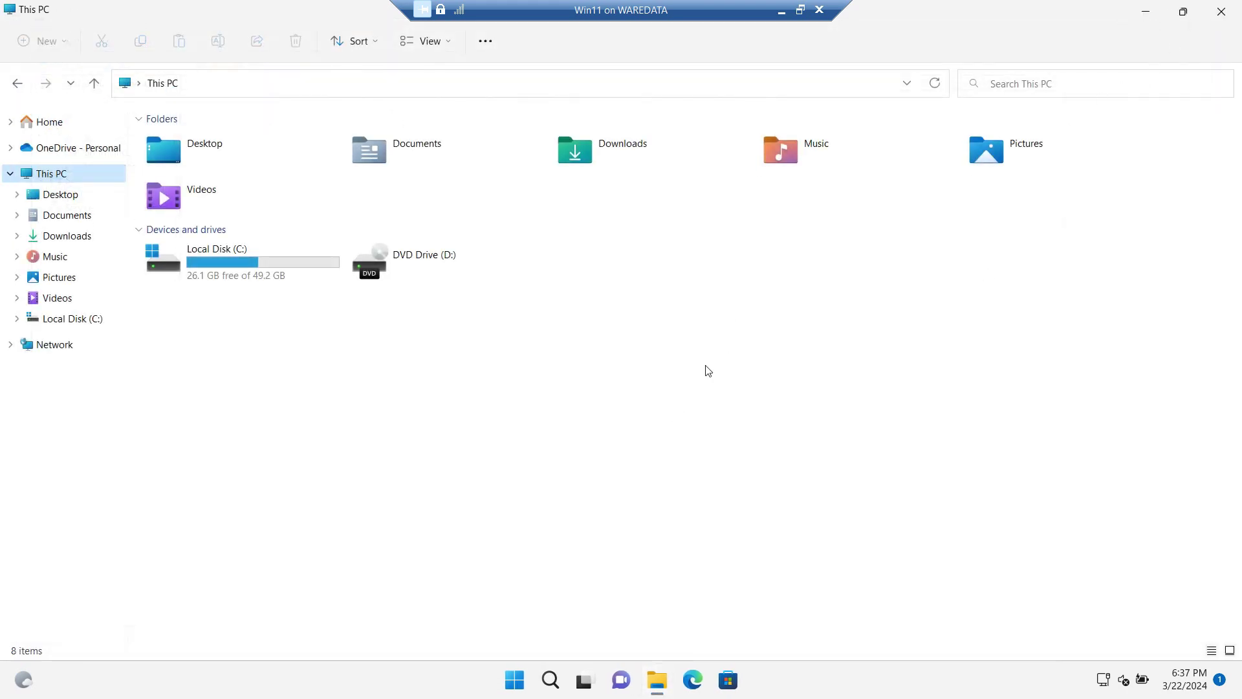
Close File Explorer, shut down the Win11 VM, close its connection window and open Win11's Settings.
key(alt+F4)
click(514, 679)
click(821, 623)
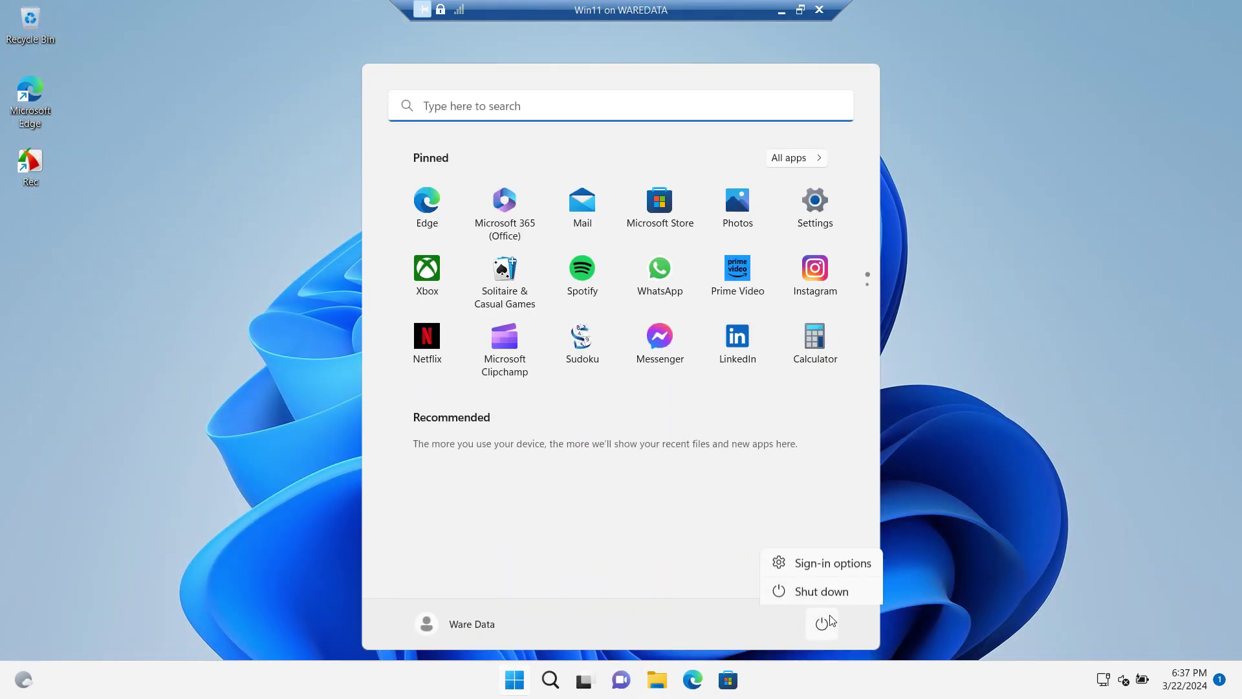
click(821, 564)
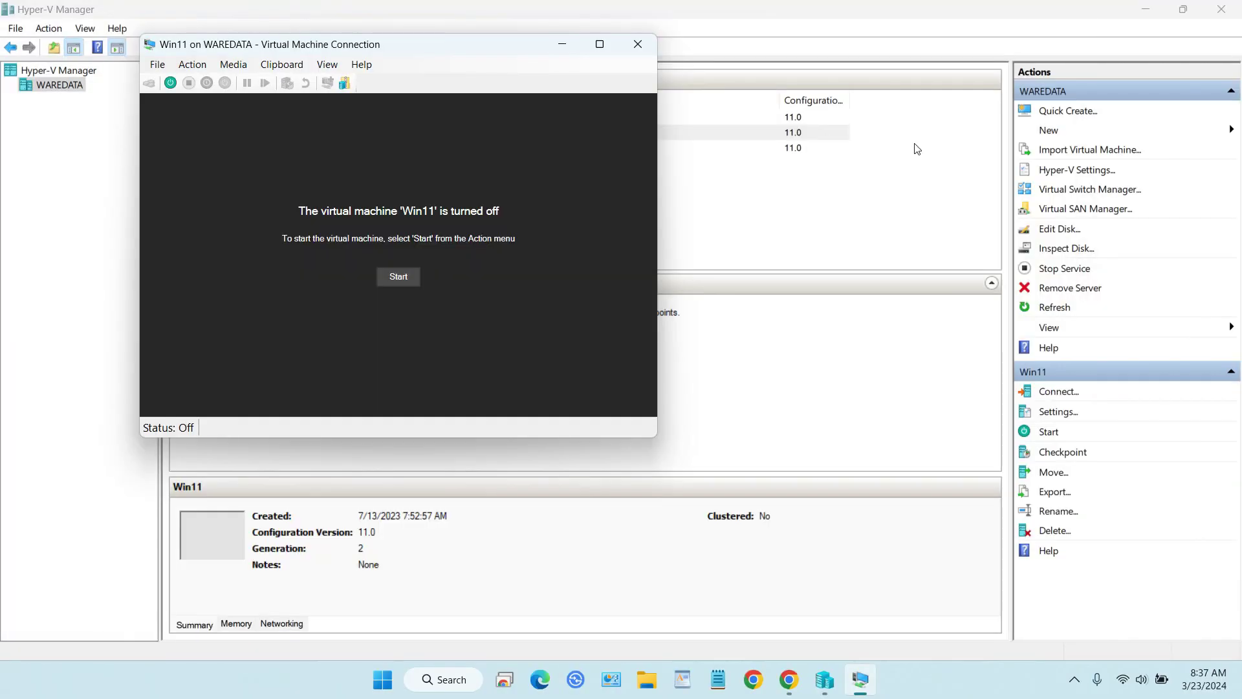
click(637, 44)
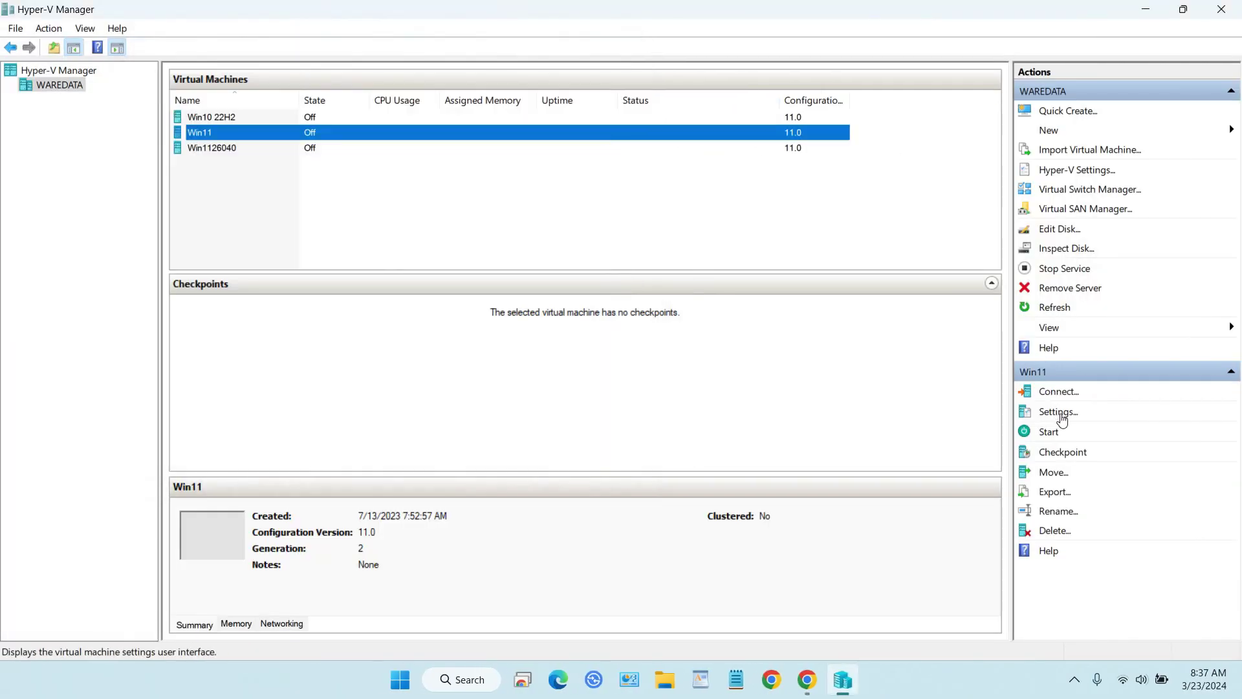
click(1062, 420)
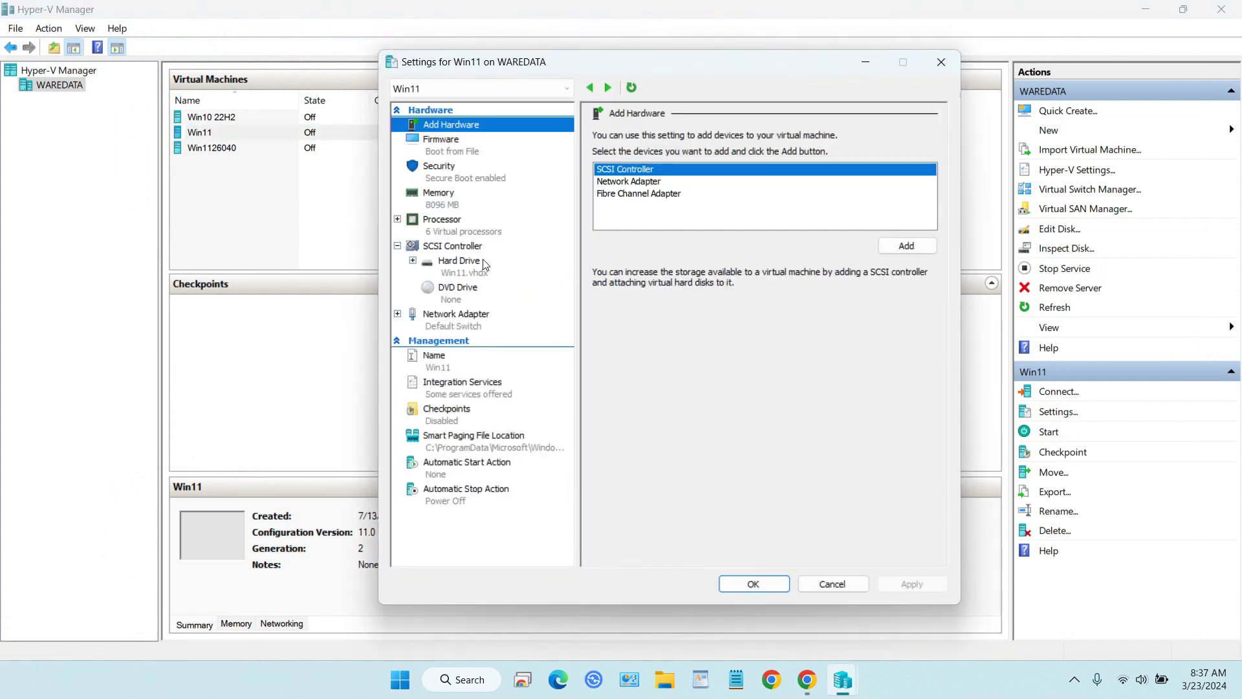
Select the Win11.vhdx hard drive under SCSI Controller and launch the Edit Virtual Hard Disk Wizard.
click(479, 265)
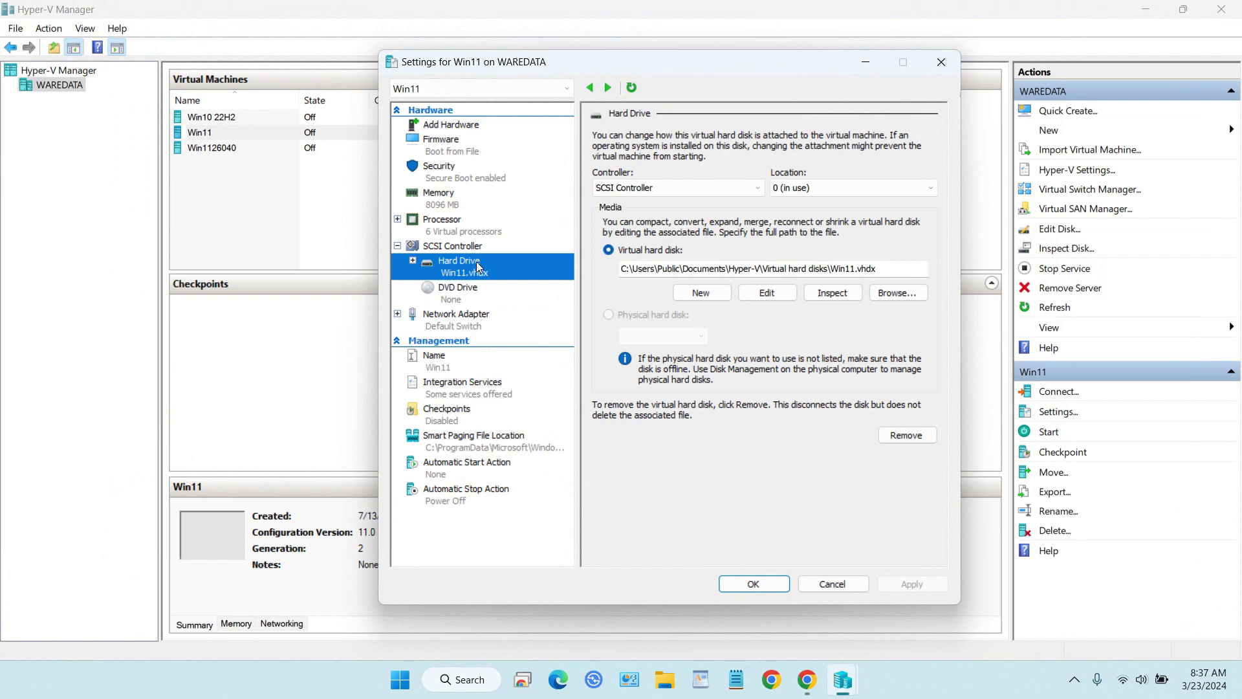
click(763, 295)
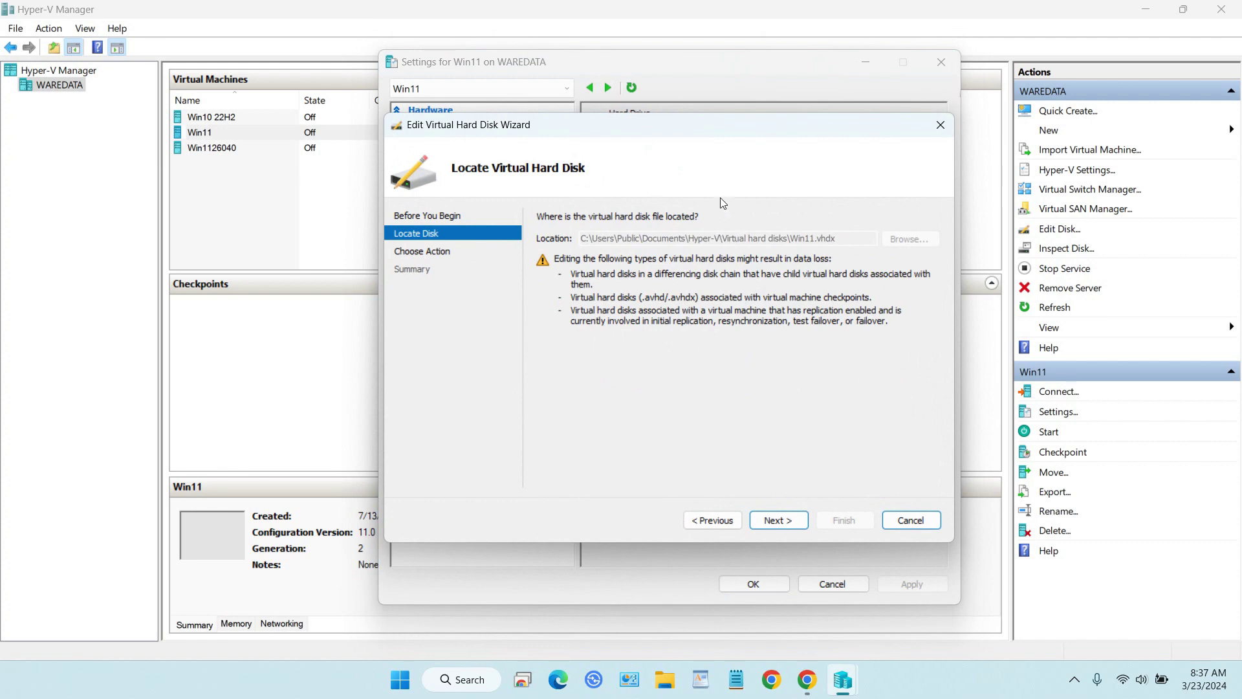
Restart the Edit Virtual Hard Disk Wizard, choose Expand, and grow Win11.vhdx to 60 GB.
click(912, 525)
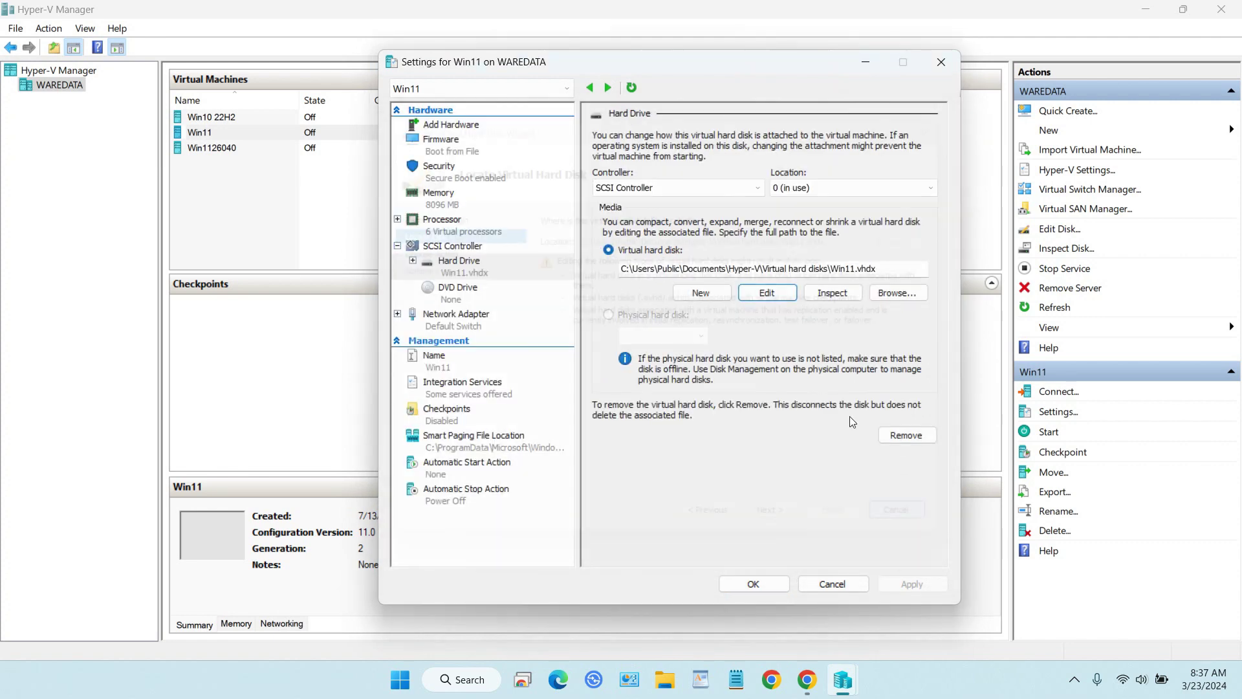
click(773, 295)
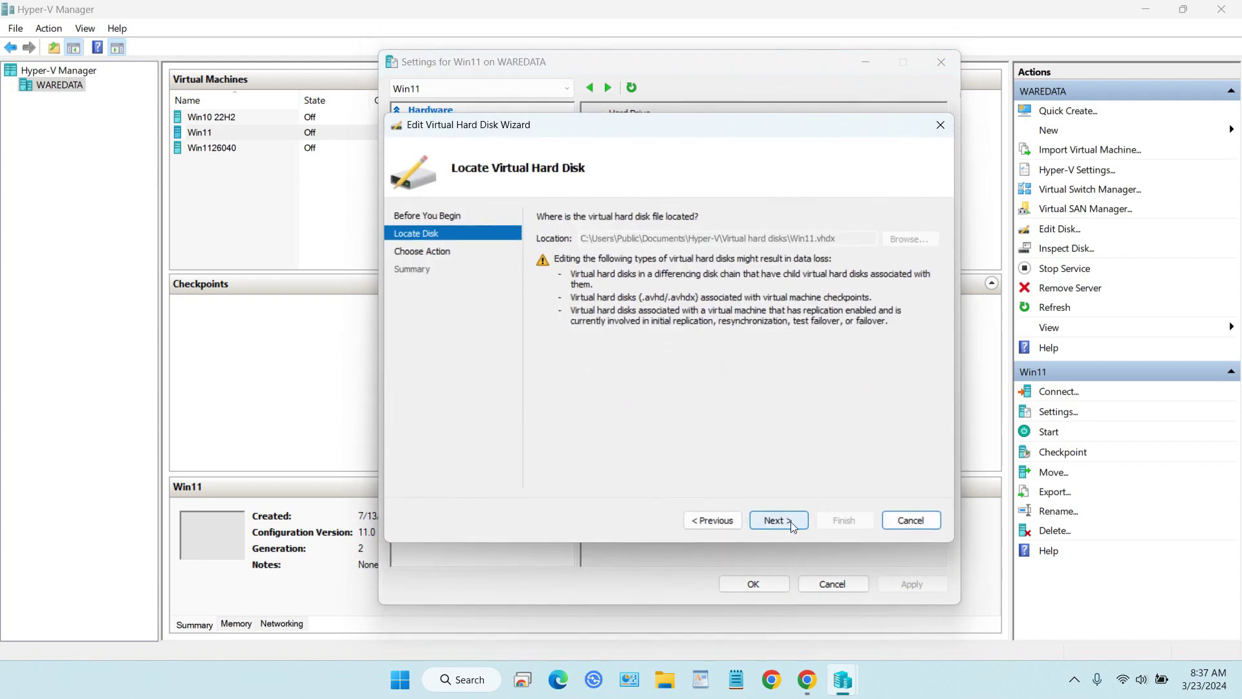
click(790, 521)
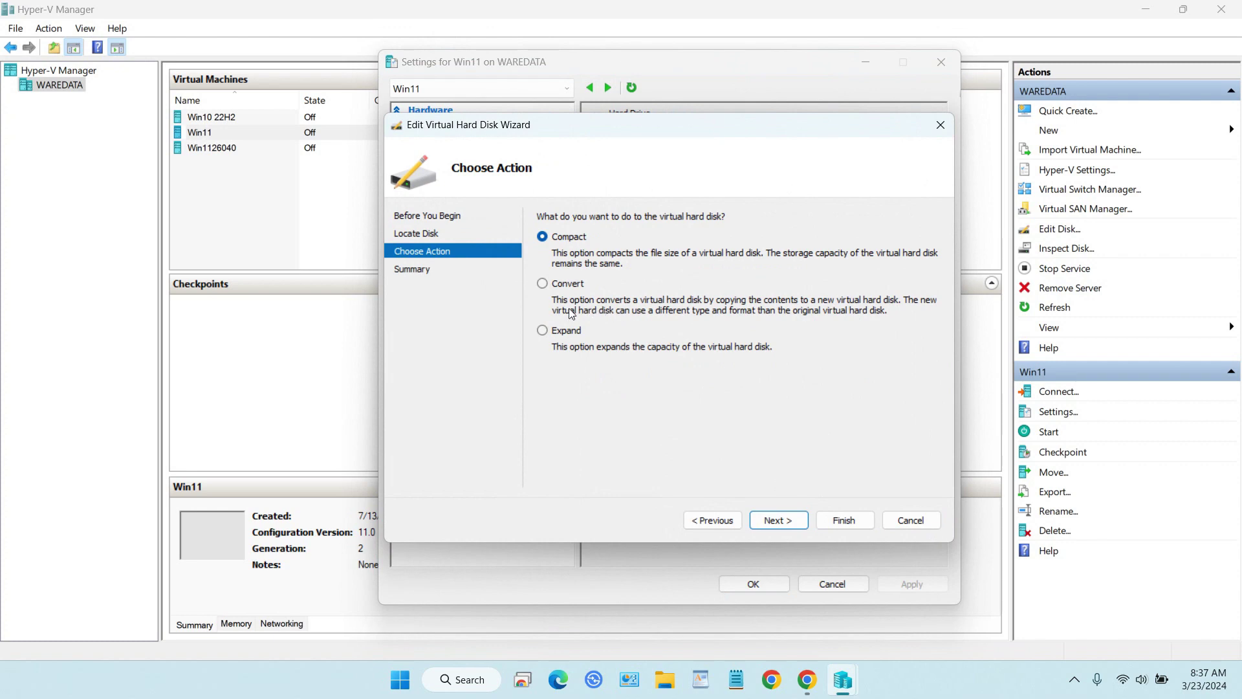
click(560, 330)
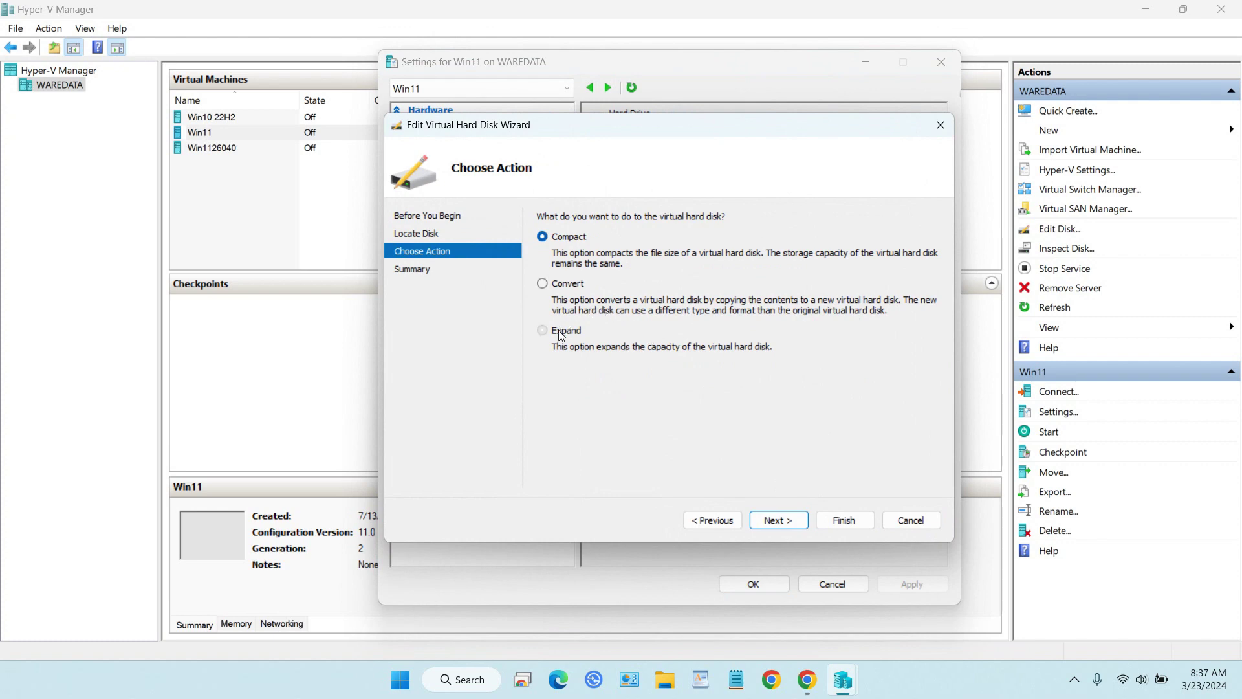
click(780, 517)
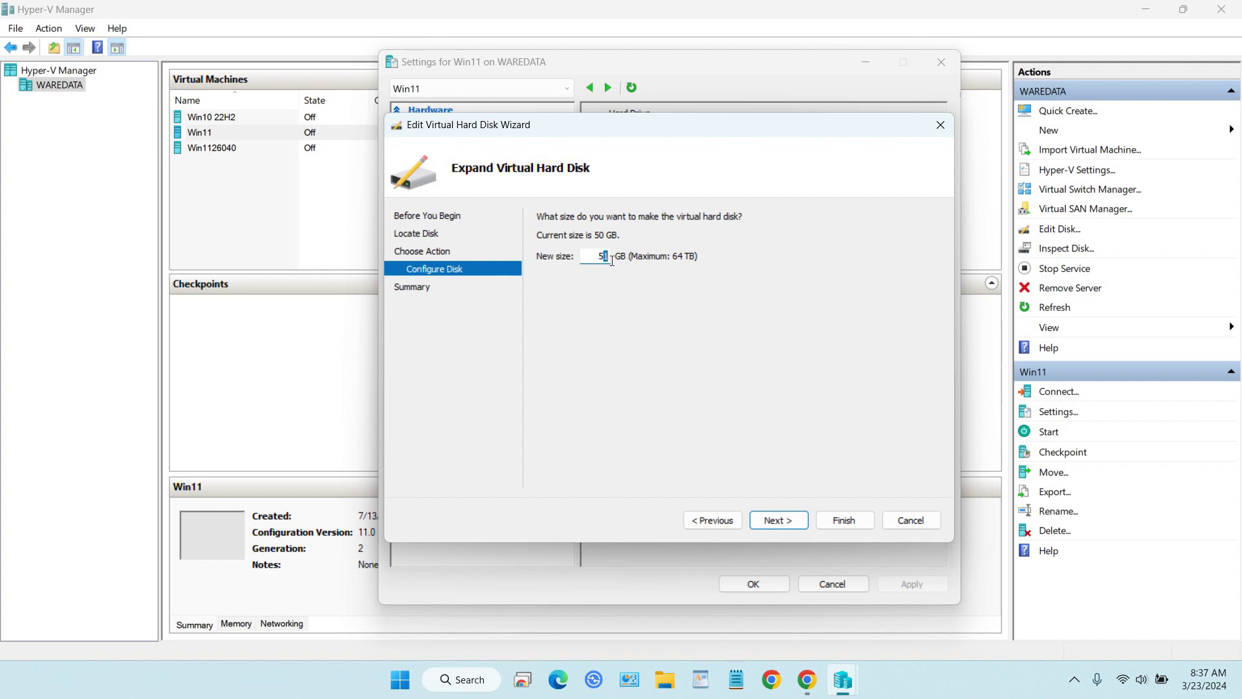
key(shift+Left)
text(60)
click(779, 519)
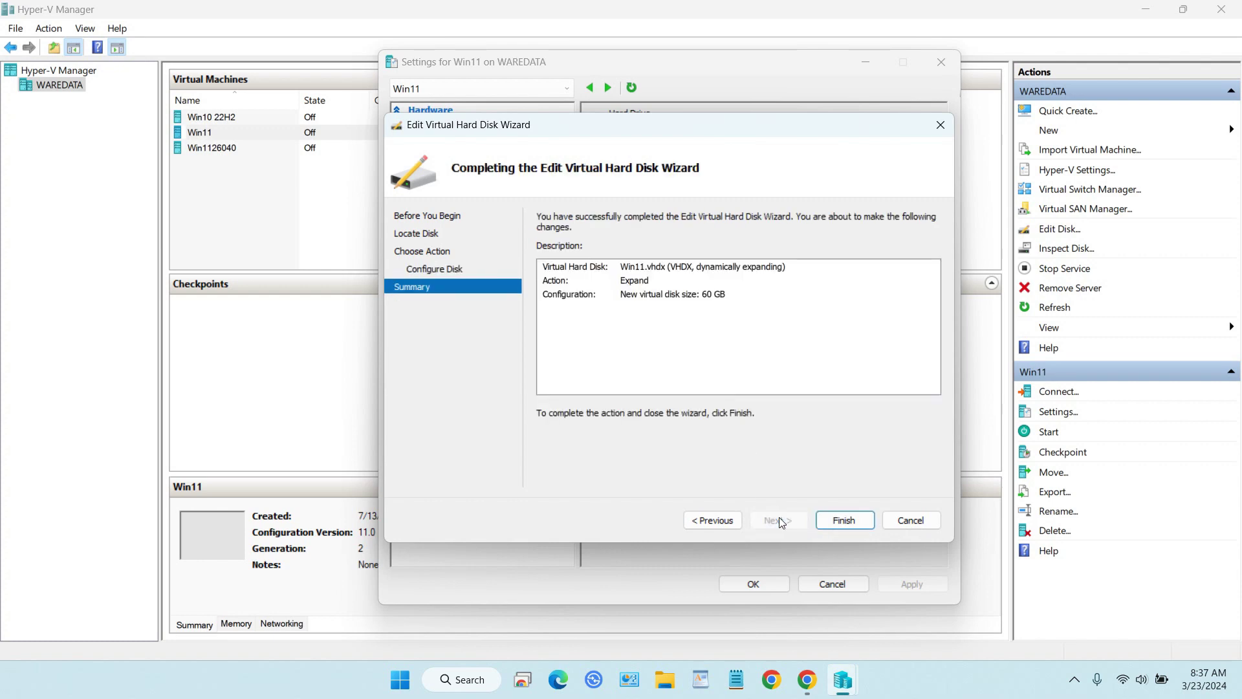
click(844, 517)
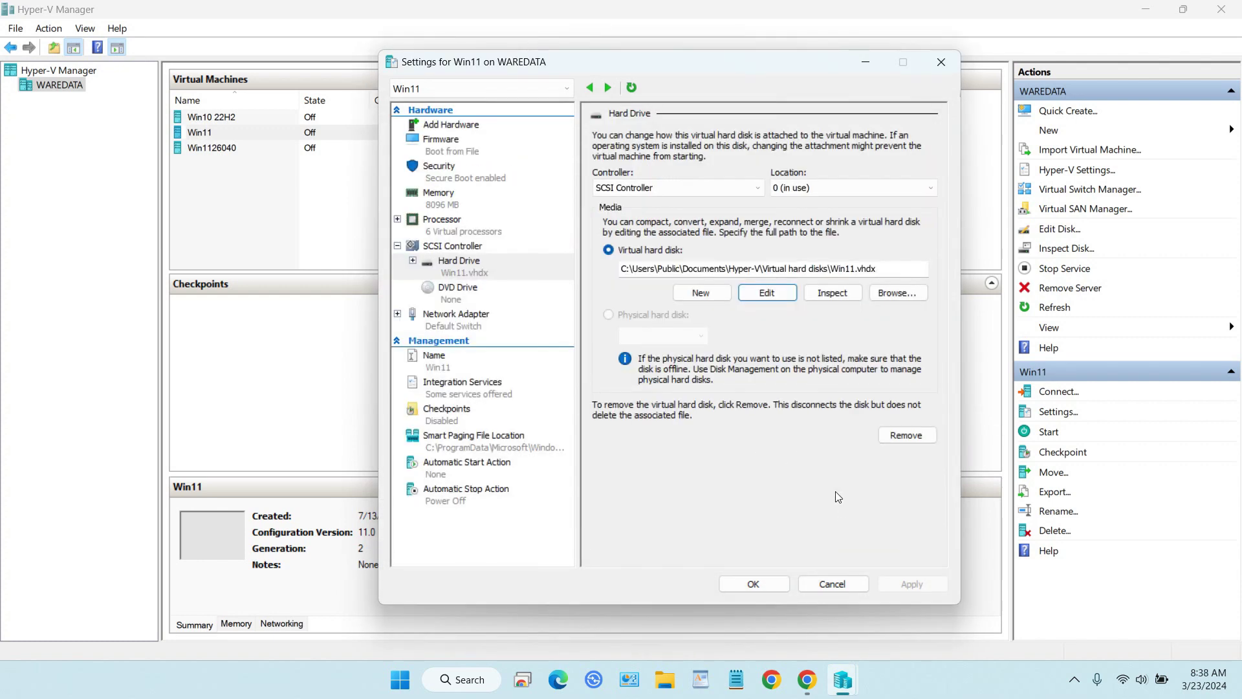
Close Win11's Settings, connect to the Win11 VM again and start it.
click(754, 584)
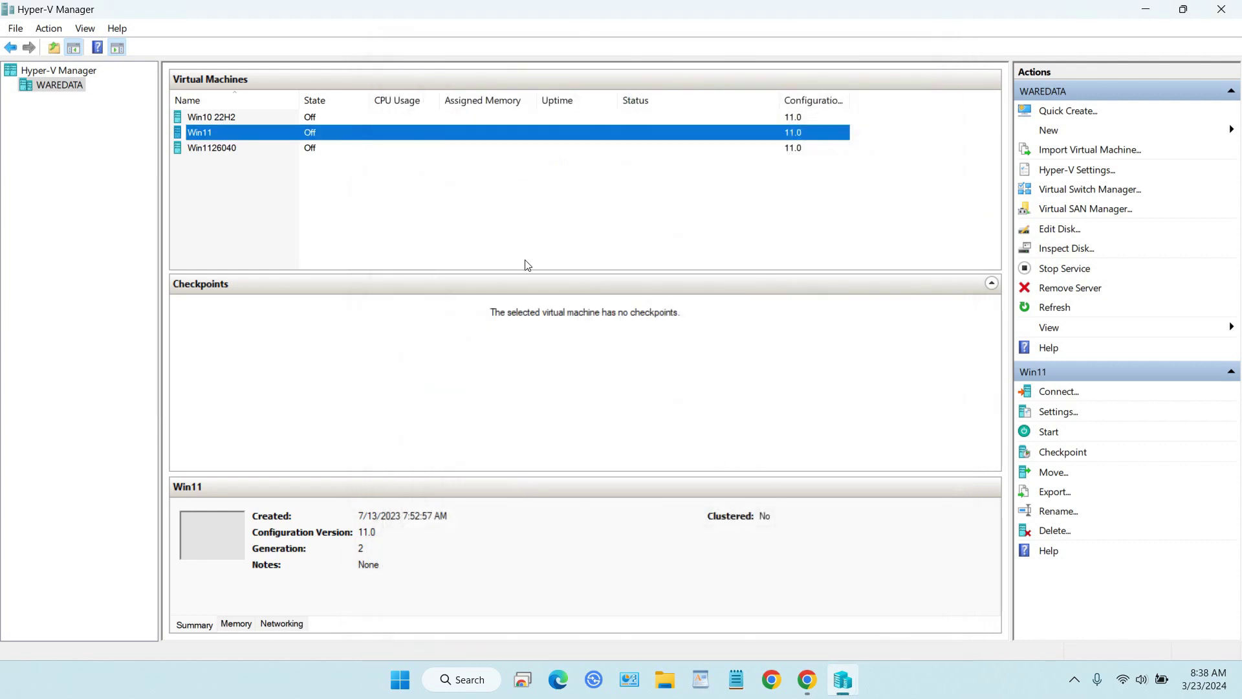
right_click(357, 135)
click(375, 140)
click(397, 273)
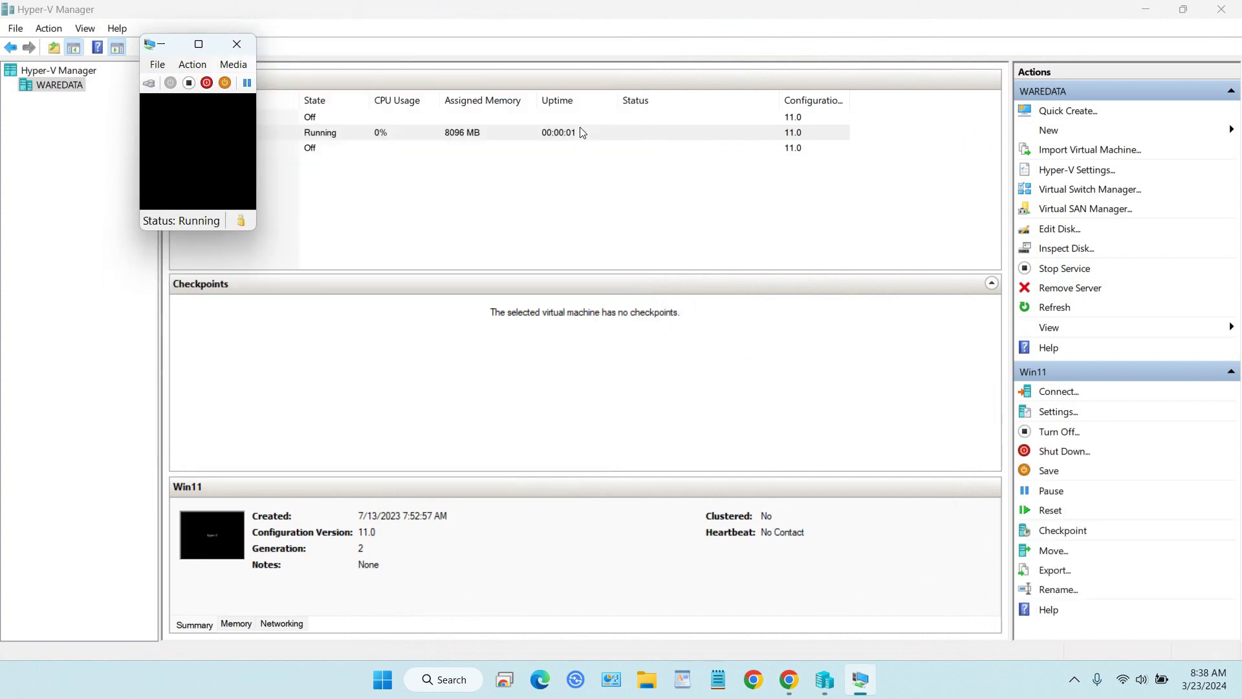
Bring the connection window into view, sign in with the PIN, and show the desktop full screen.
drag(473, 49, 691, 49)
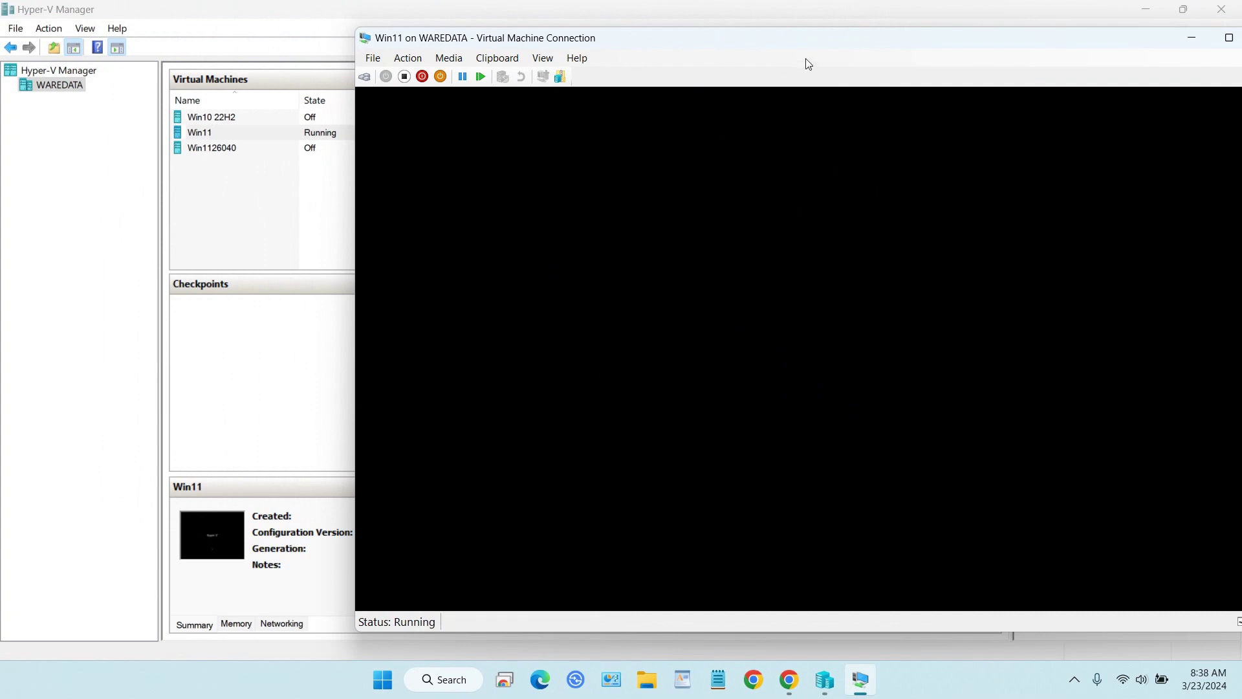
drag(804, 44, 629, 49)
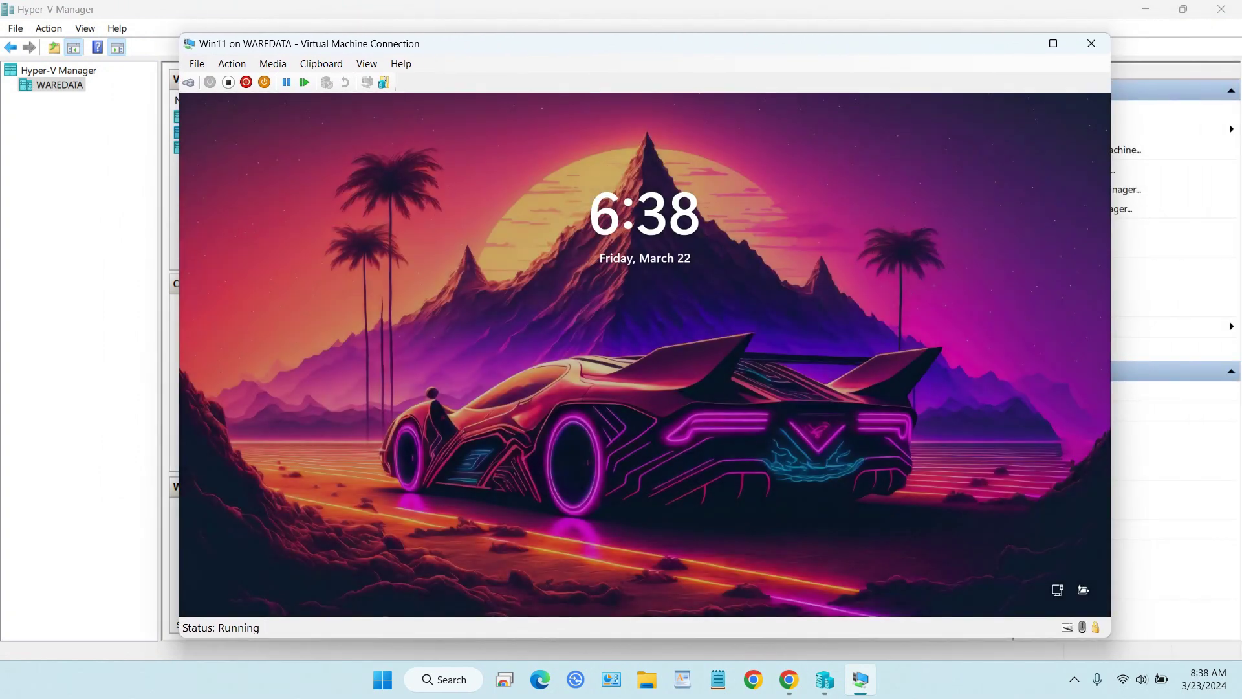
click(630, 204)
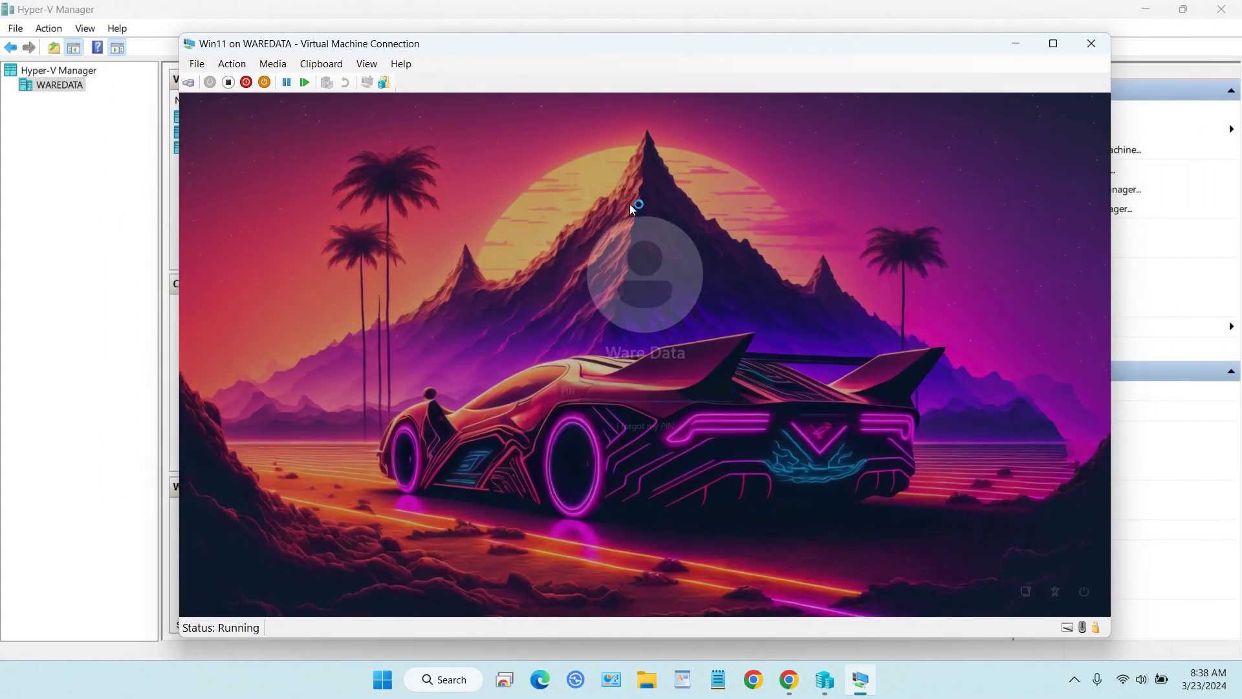
text(1234)
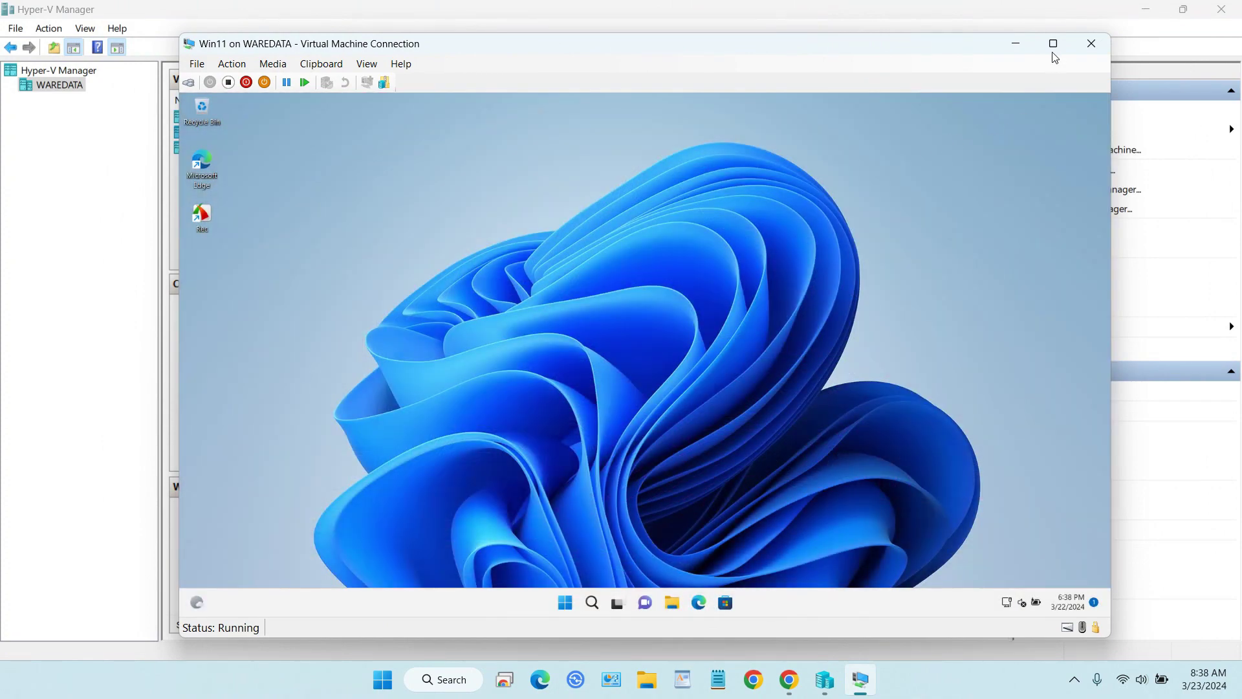
click(1053, 44)
click(658, 681)
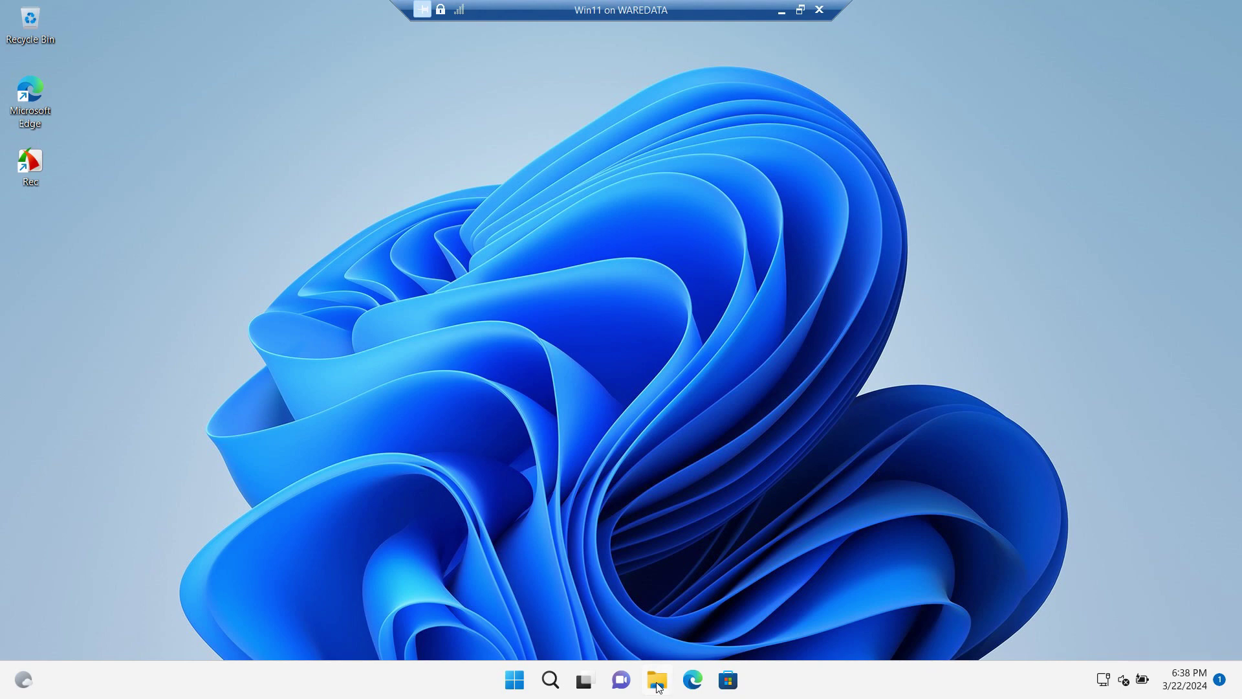
Show This PC with its 49.2 GB C: drive and launch Computer Management from its full options menu.
click(63, 182)
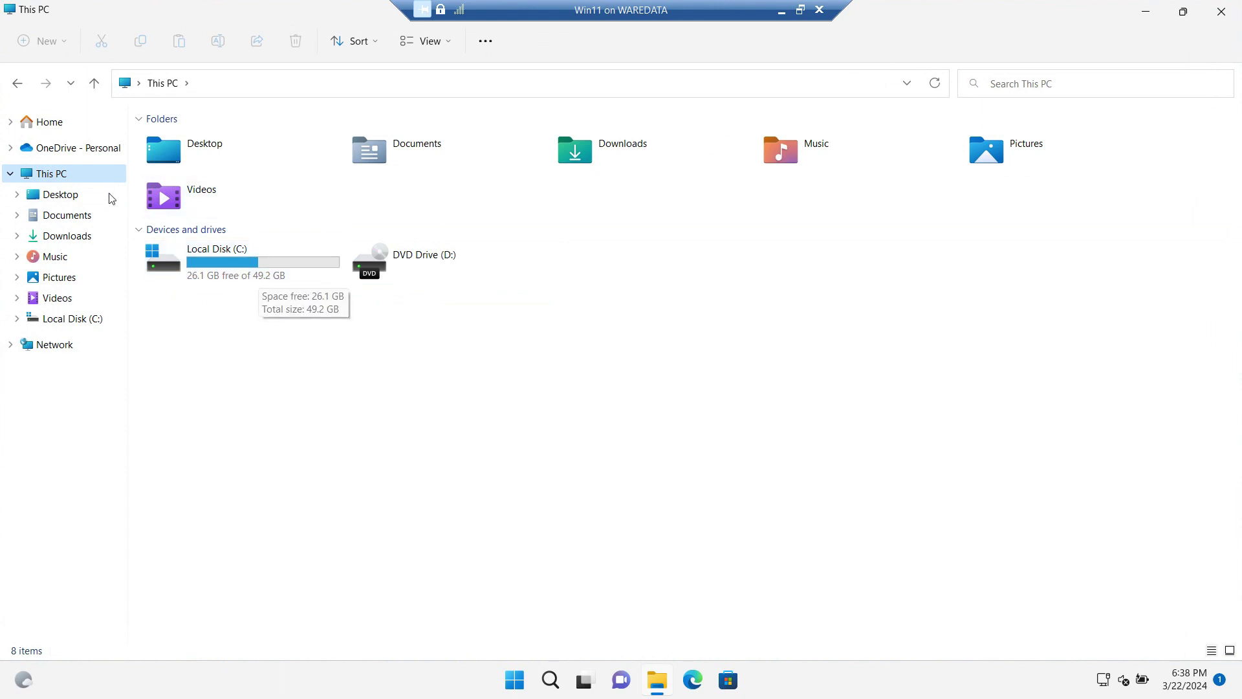
right_click(84, 176)
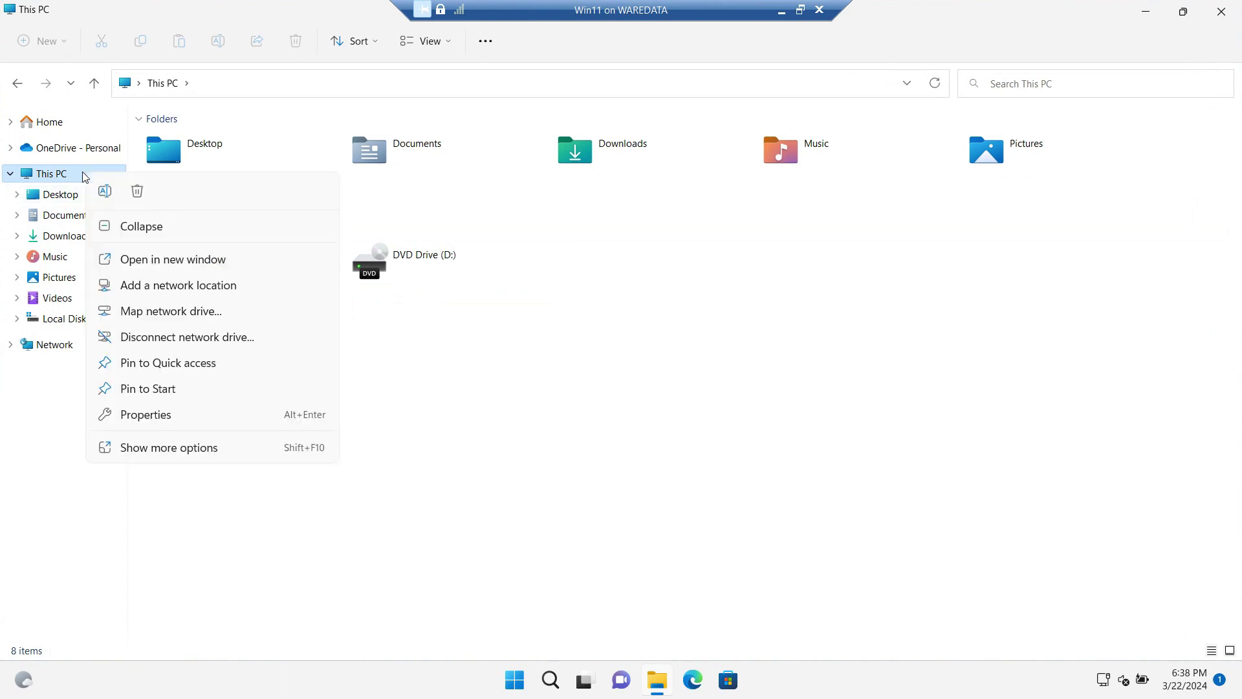
click(163, 446)
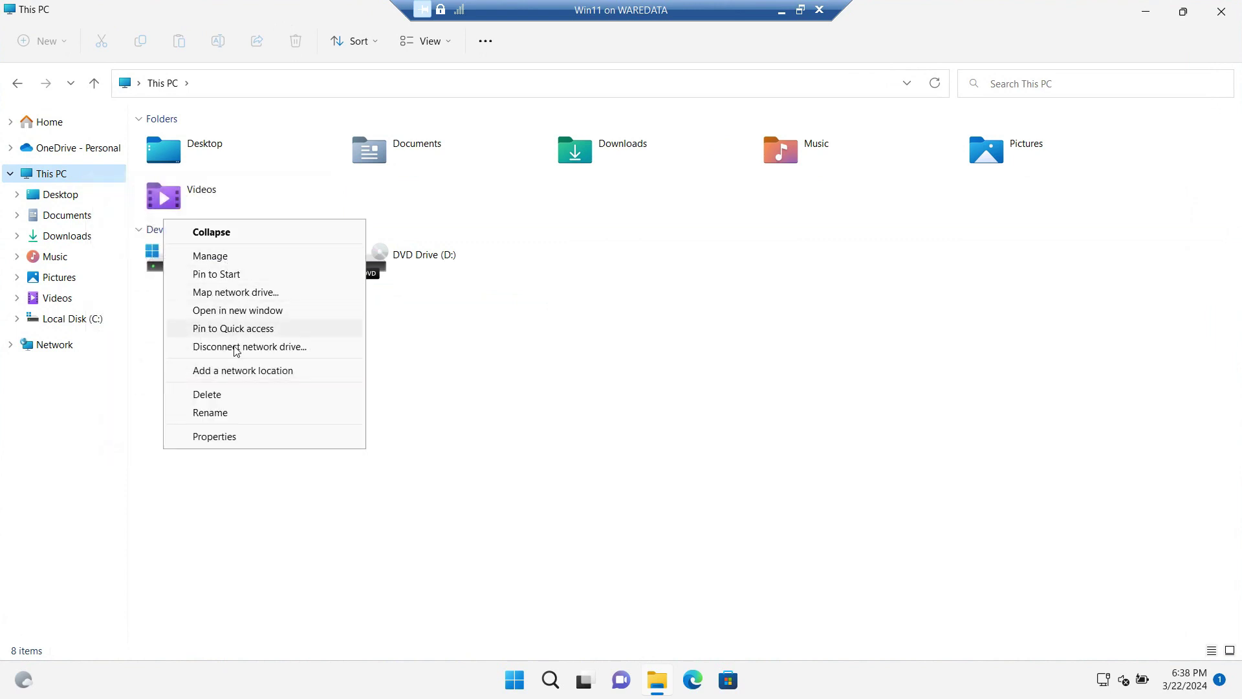
click(229, 258)
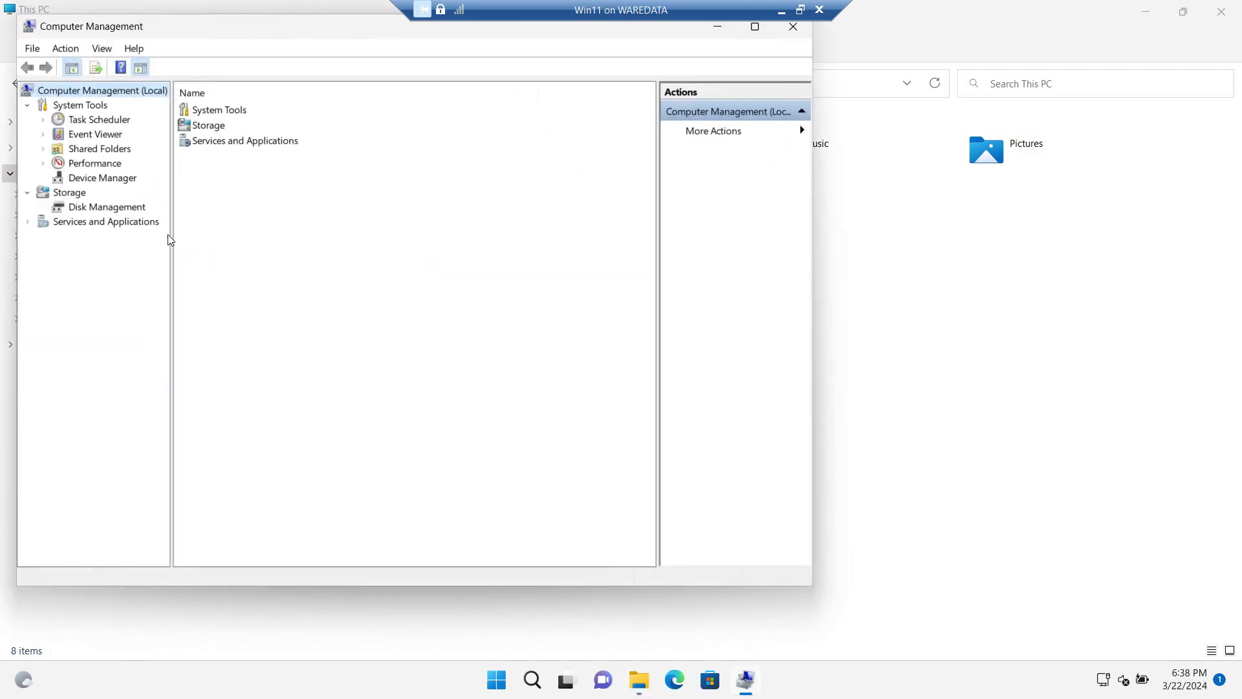
Open Disk Management maximized, showing Disk 0 at 59.98 GB with 10.00 GB unallocated.
click(134, 209)
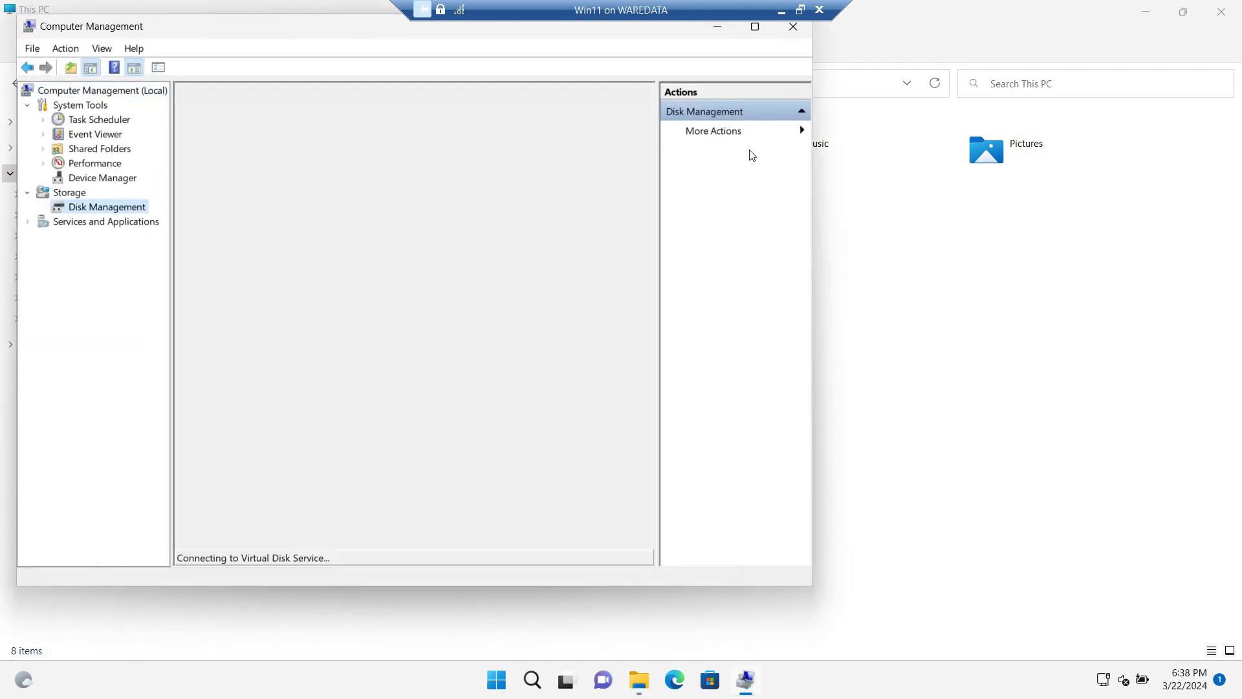
click(754, 27)
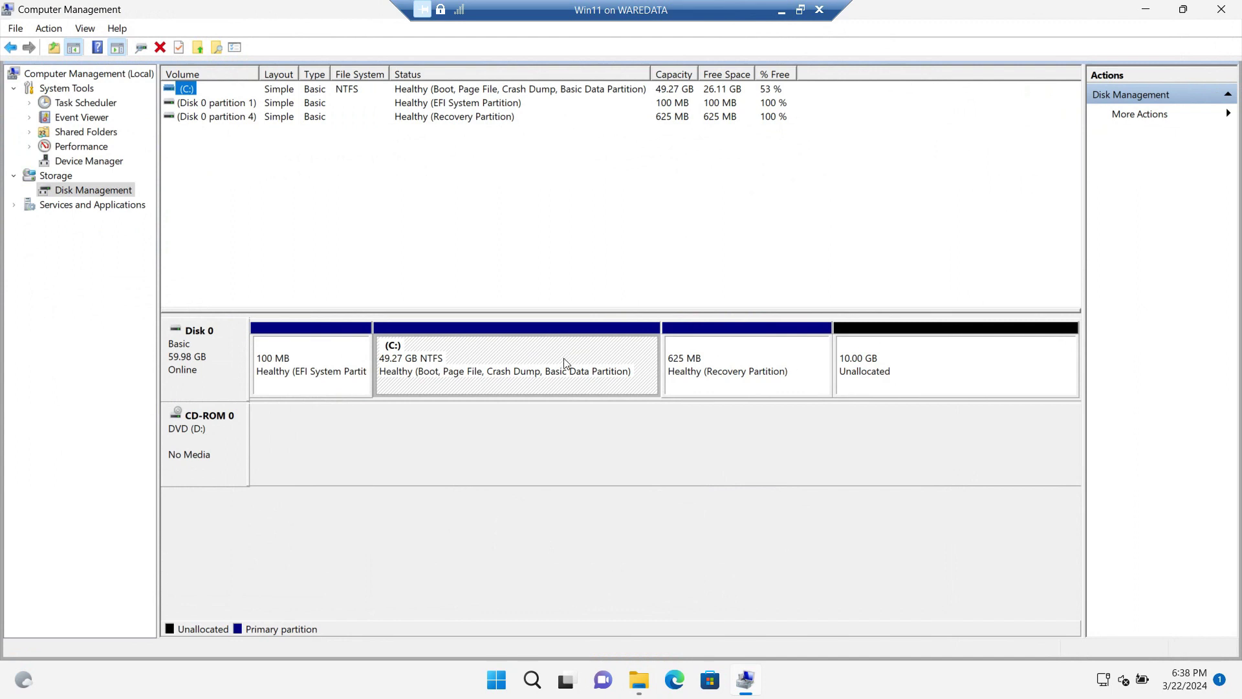
right_click(508, 364)
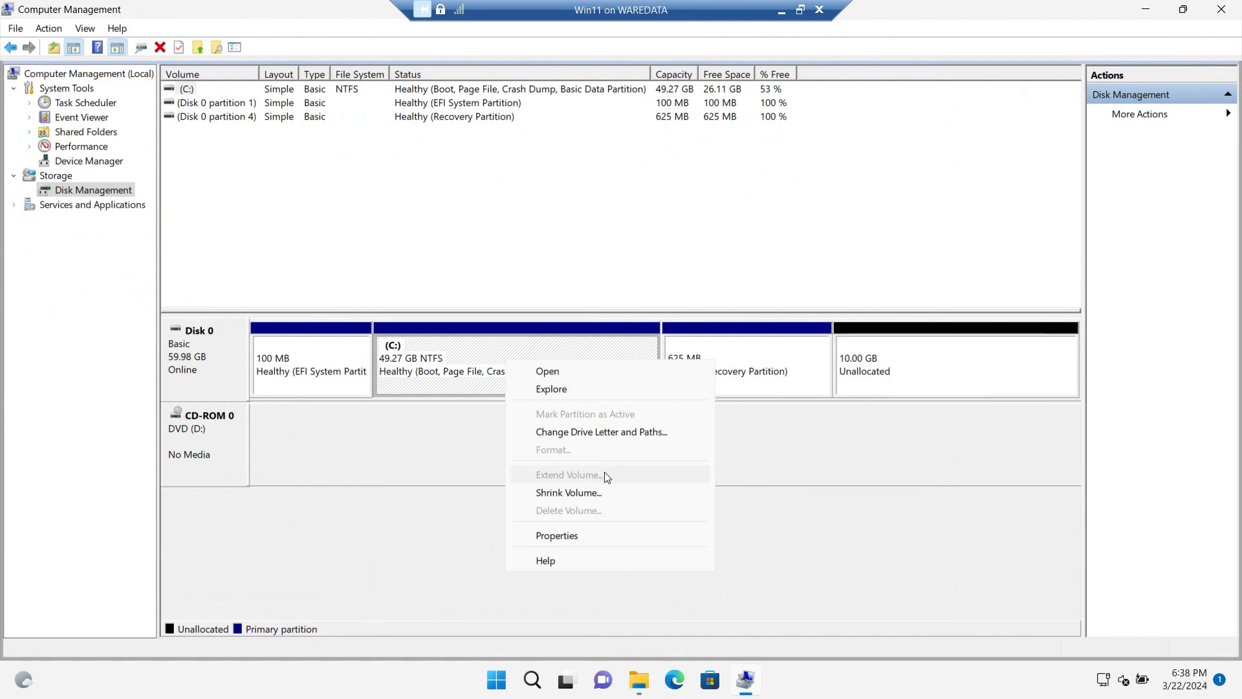
click(871, 369)
click(708, 374)
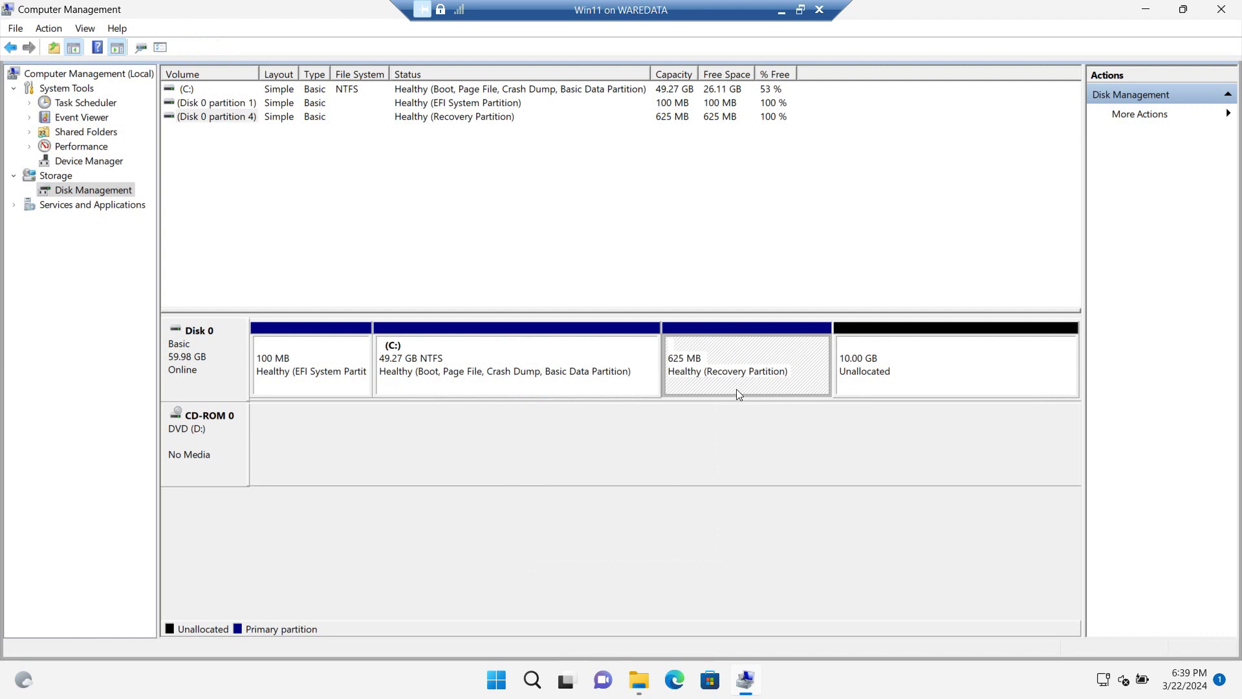
click(562, 366)
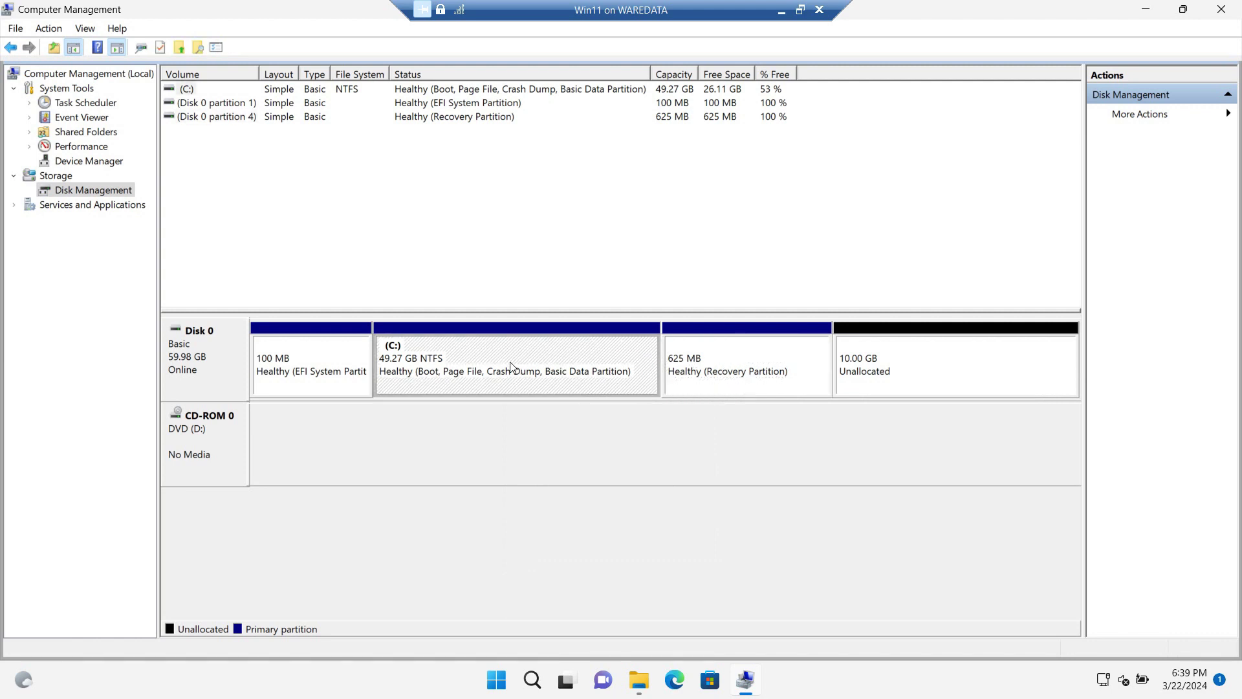
click(899, 369)
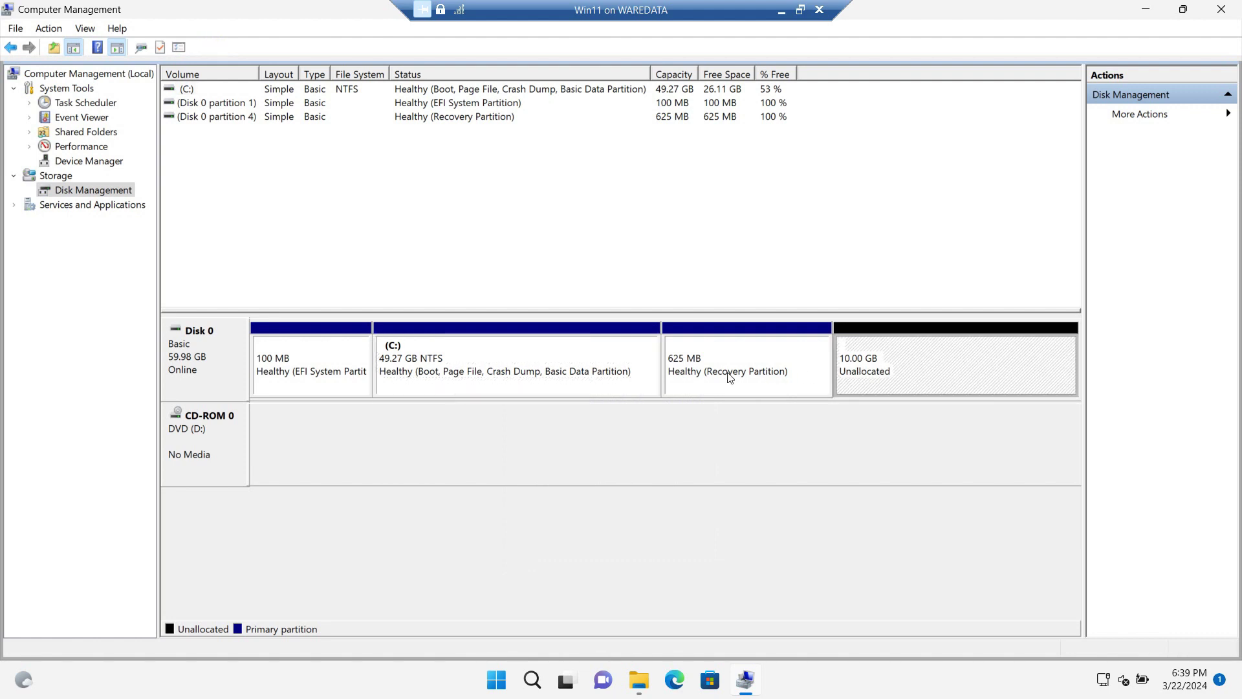
click(645, 375)
click(895, 362)
click(595, 371)
click(892, 368)
click(596, 373)
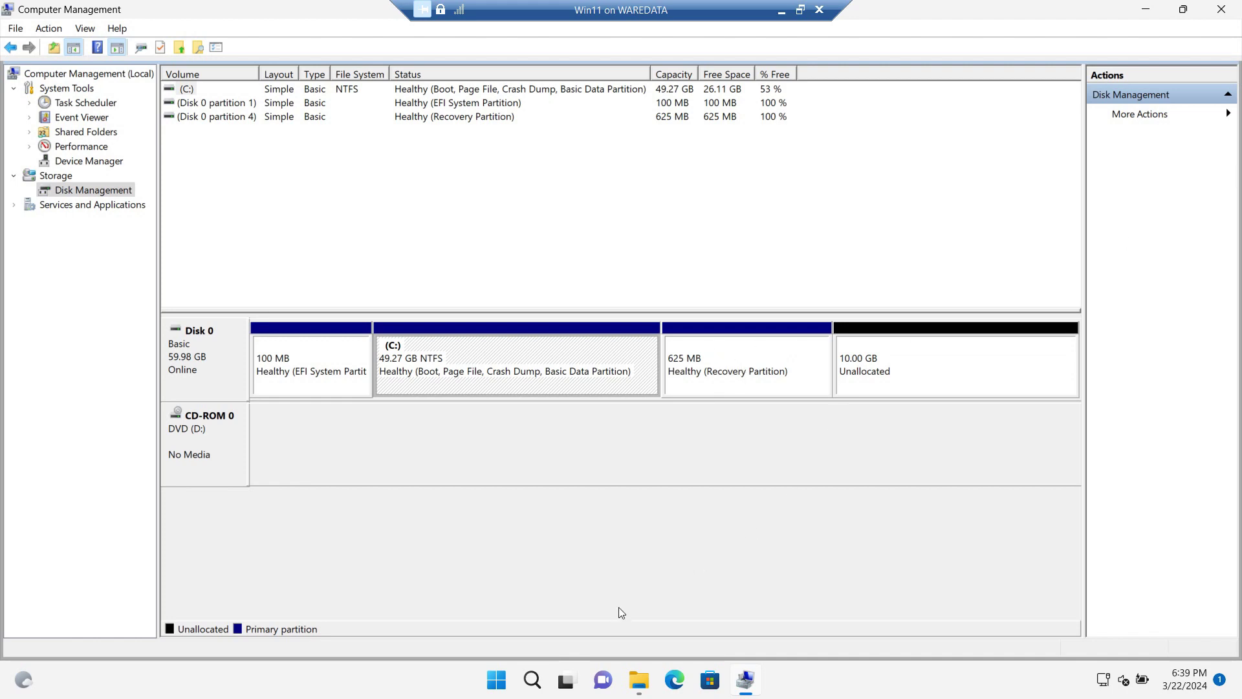
Search for 'command' and launch Command Prompt as administrator, approving the UAC prompt.
click(536, 678)
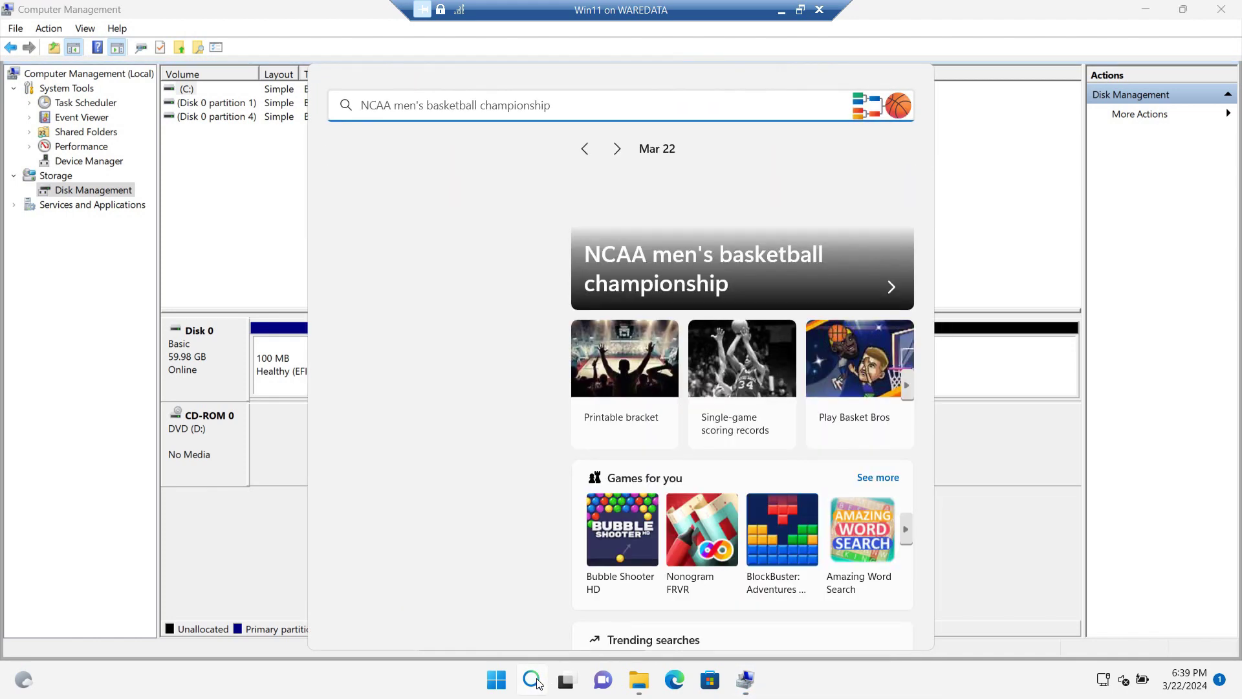
text(command)
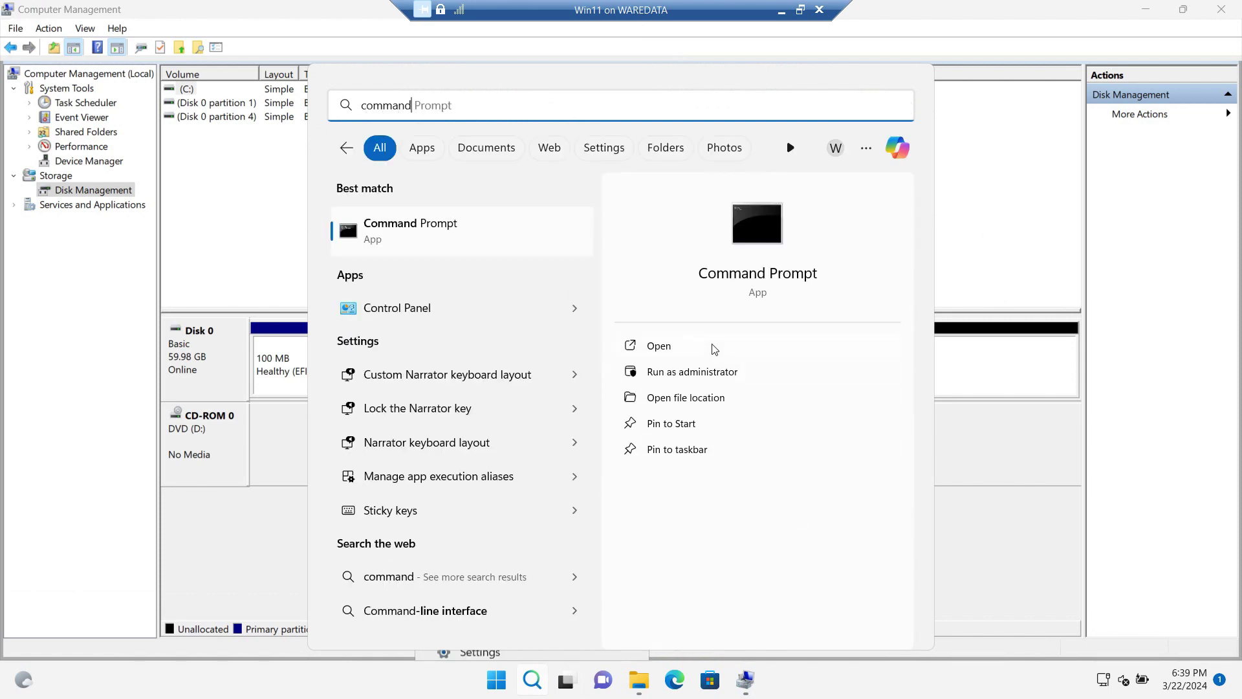
click(713, 374)
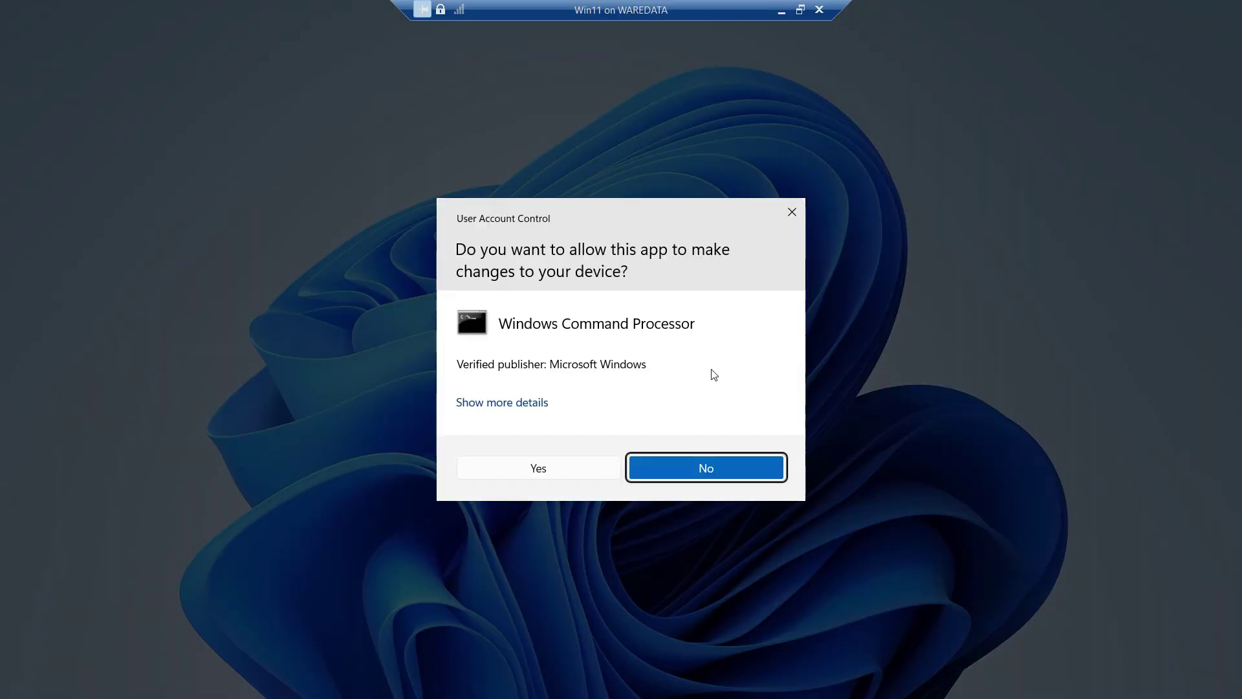
click(556, 470)
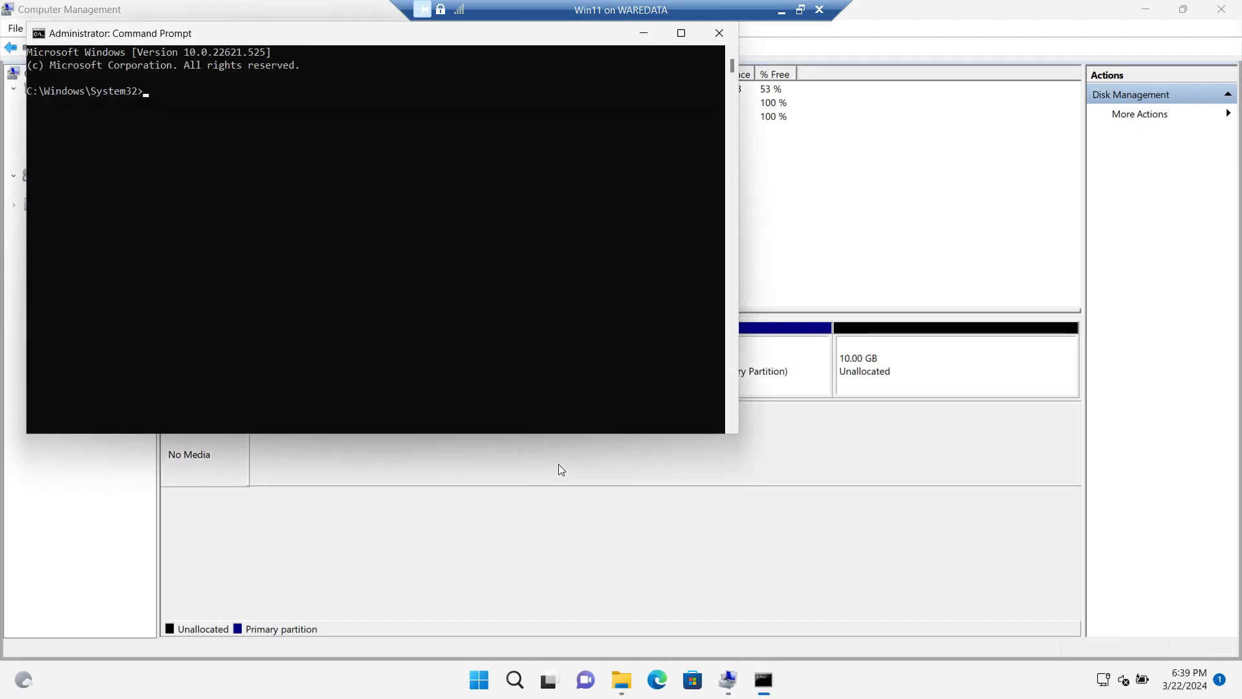
Start diskpart and list the available disks.
text(diskpart)
key(Return)
text(l)
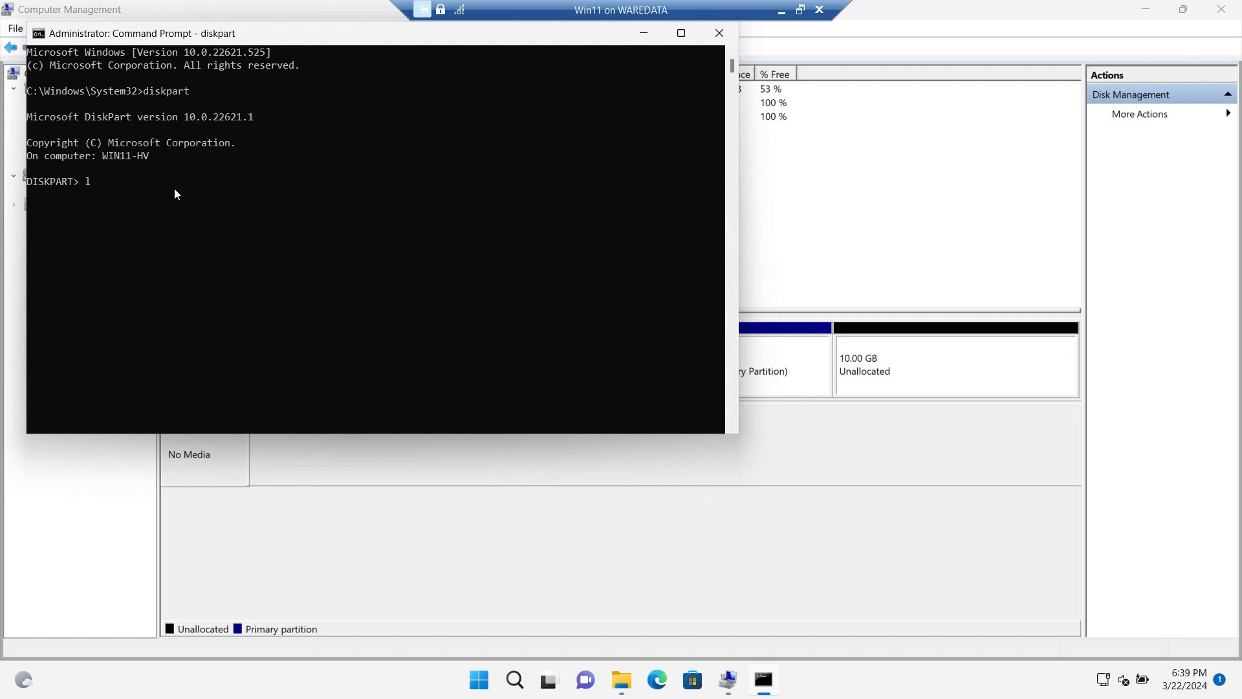
text(ist disk)
key(Return)
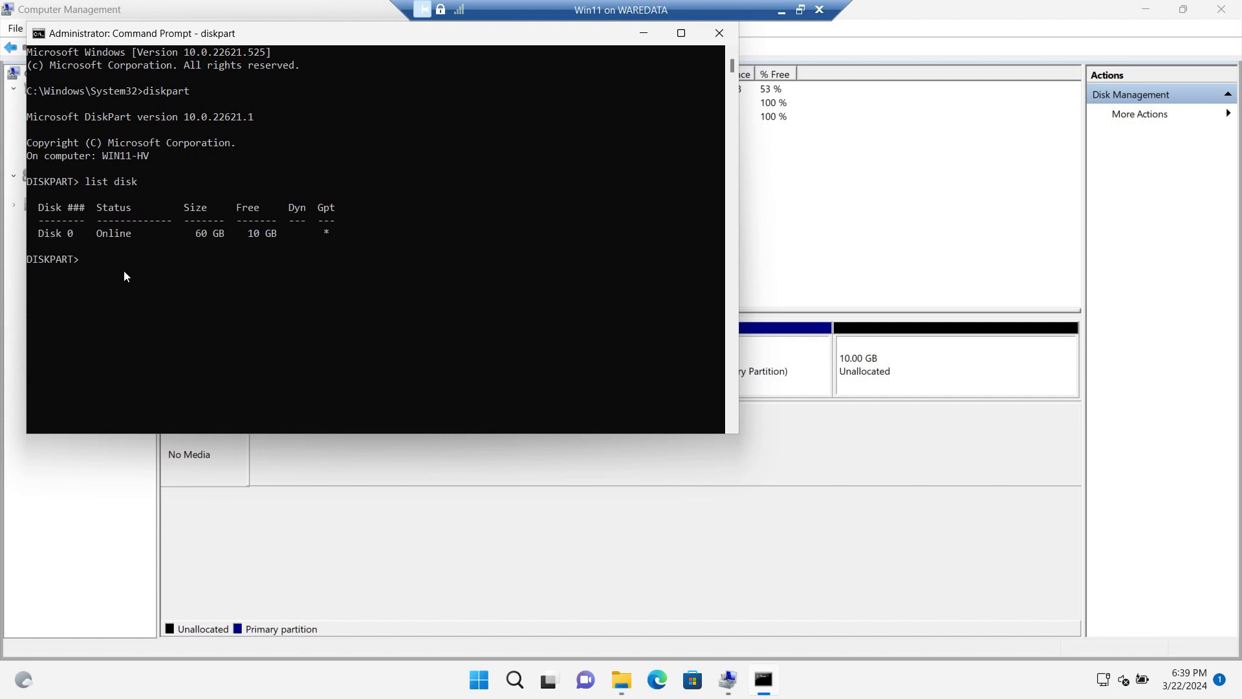
Select disk 0 and list its partitions, revealing the 625 MB Recovery partition.
key(BackSpace)
key(BackSpace)
key(BackSpace)
text(select disk 0)
key(Return)
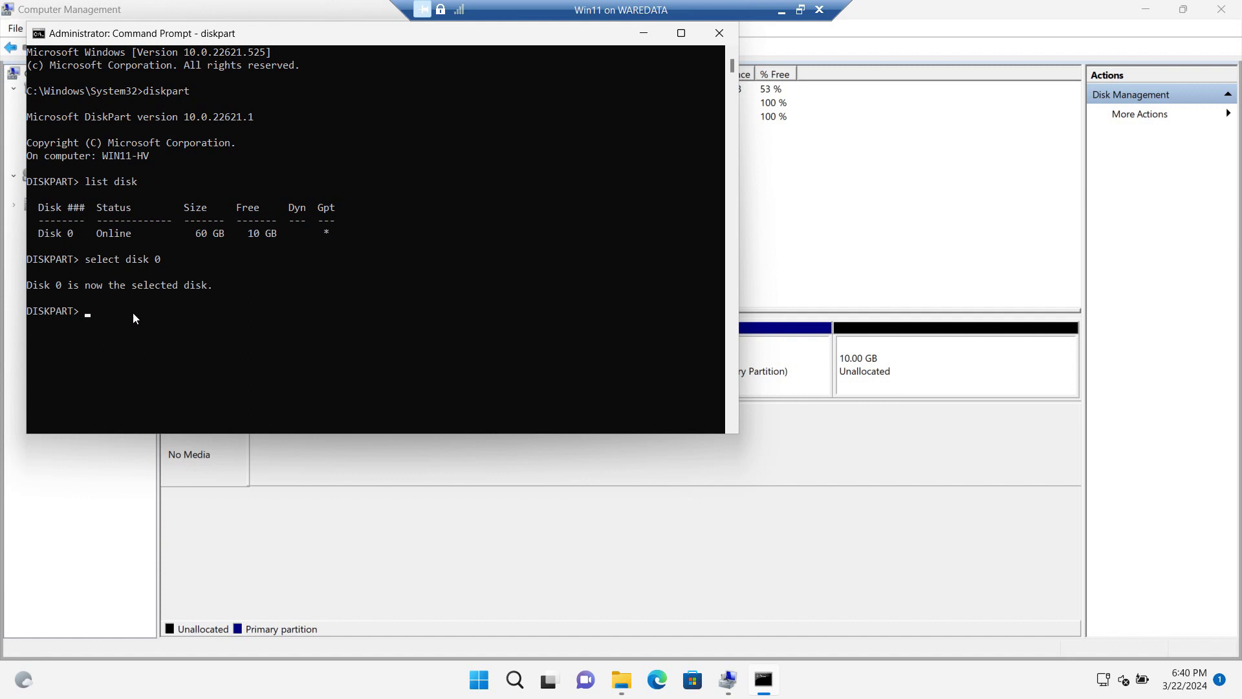
text(list partition)
key(Return)
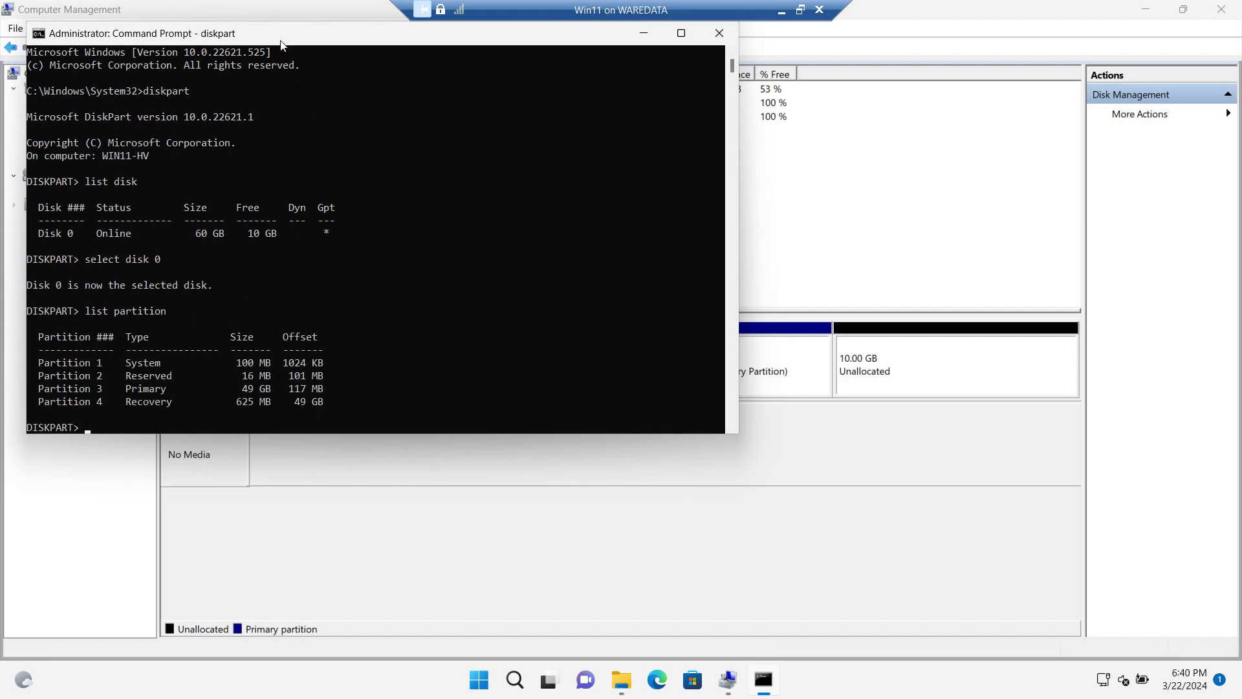
drag(280, 36, 574, 431)
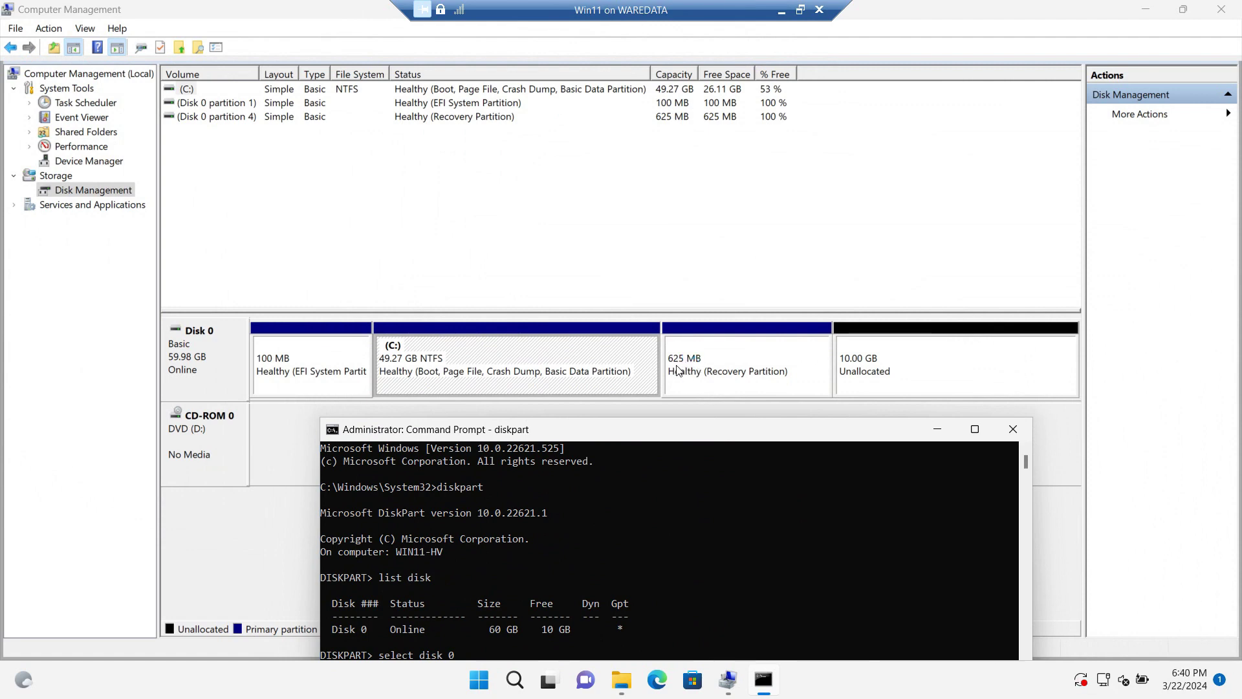
Enlarge the console window and select partition 4, the Recovery partition.
drag(653, 426, 385, 145)
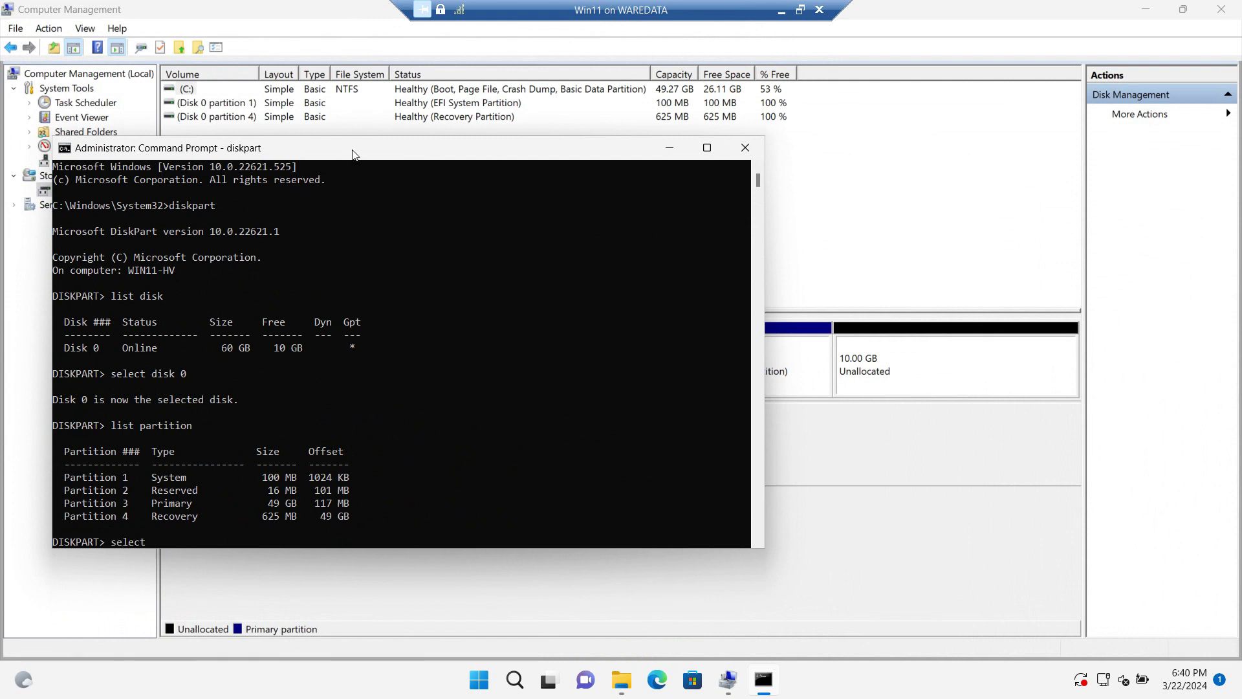
drag(354, 154, 380, 91)
drag(408, 485, 414, 550)
text(part)
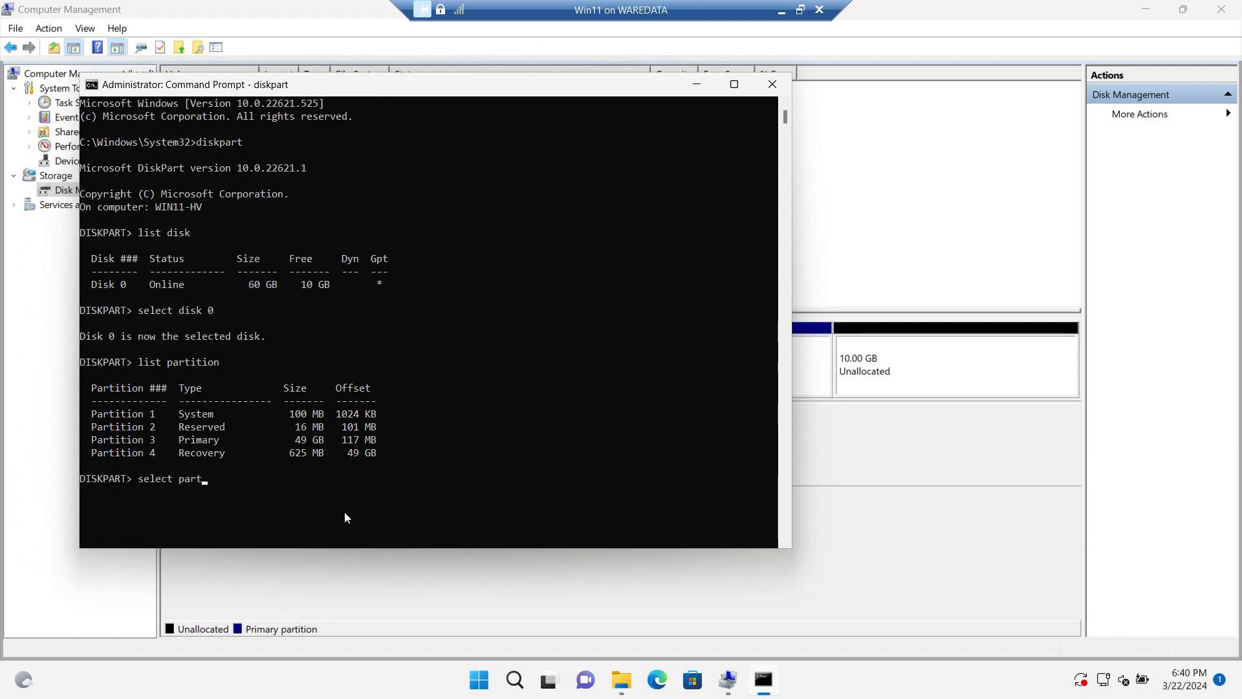
text(ition 4)
key(Return)
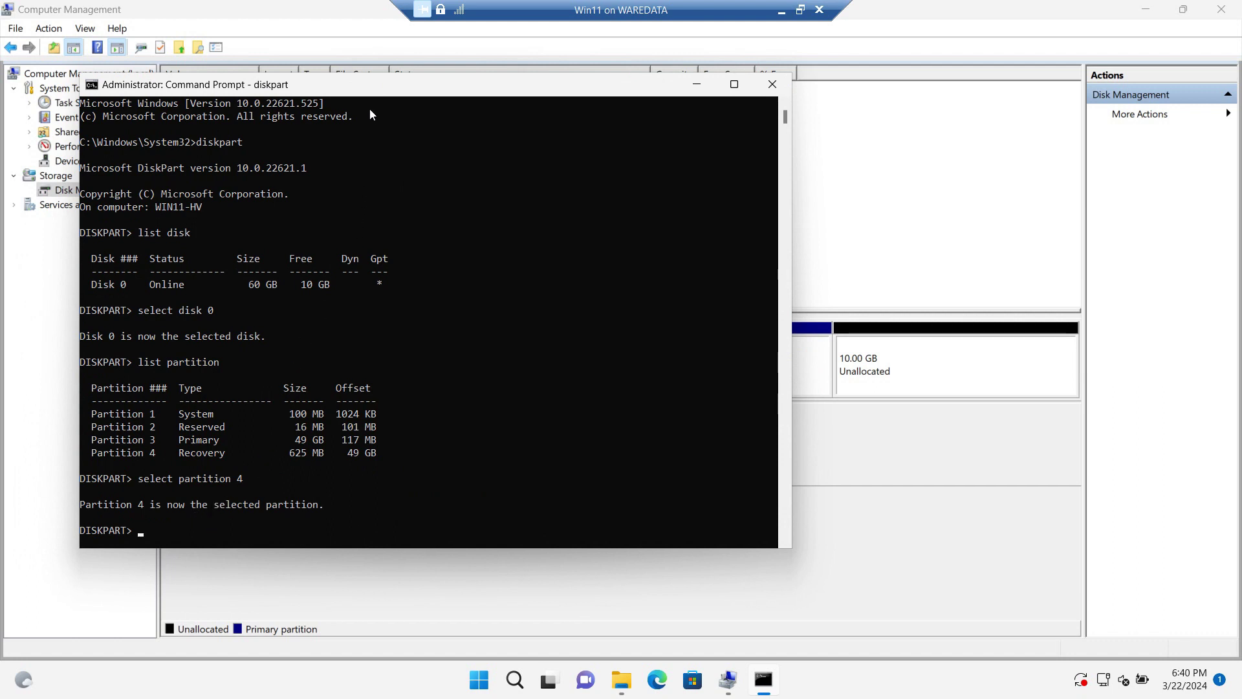
Run 'delete partition override' to remove the Recovery partition, then check the disk map.
drag(375, 91, 562, 101)
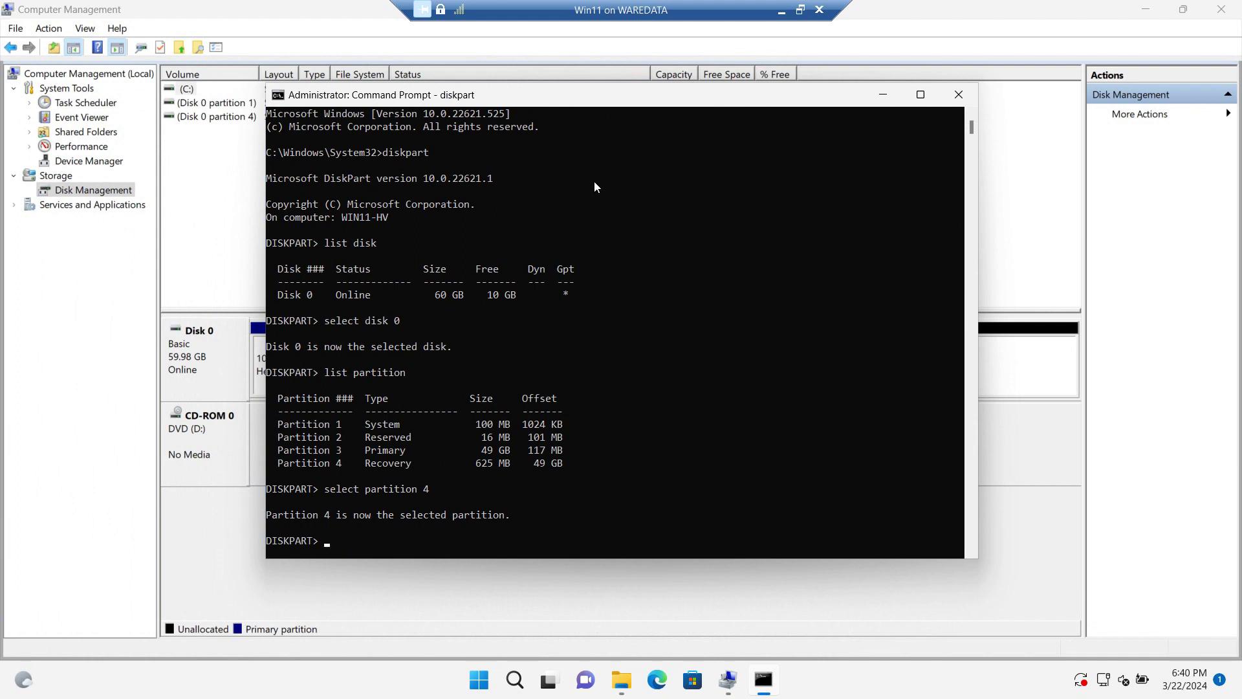
text(delet)
scroll(883, 217, down, 1)
scroll(811, 250, down, 2)
text(e )
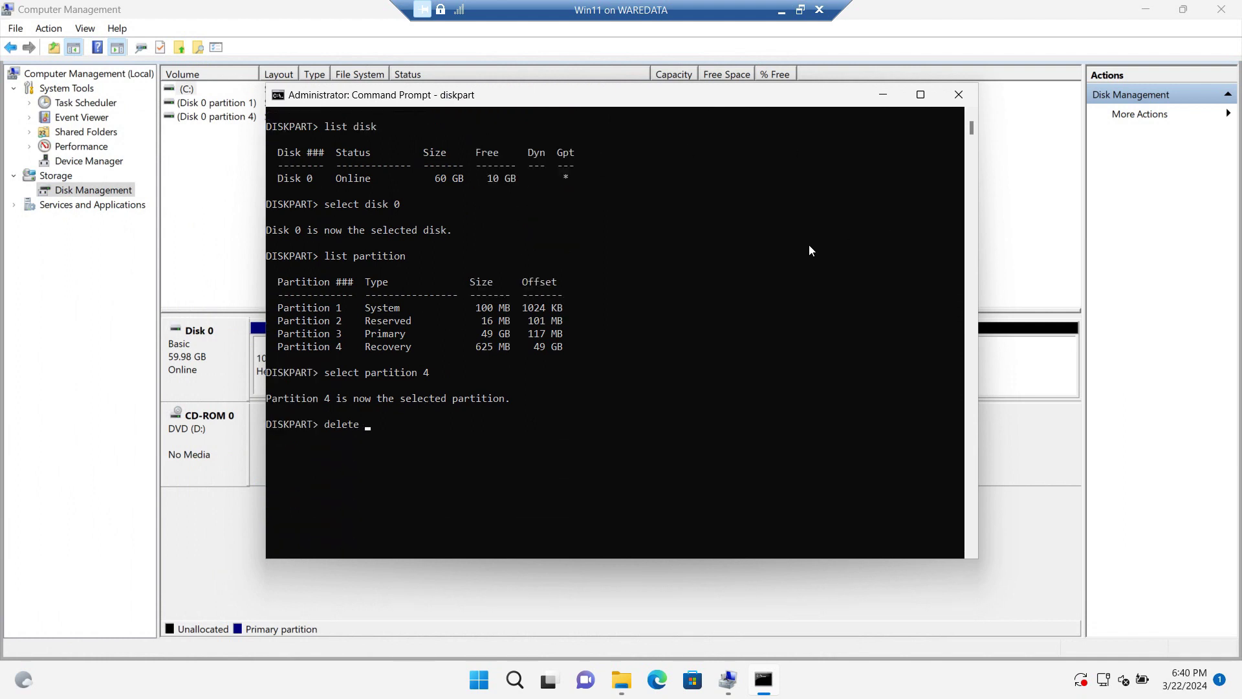
text(partition override)
key(Return)
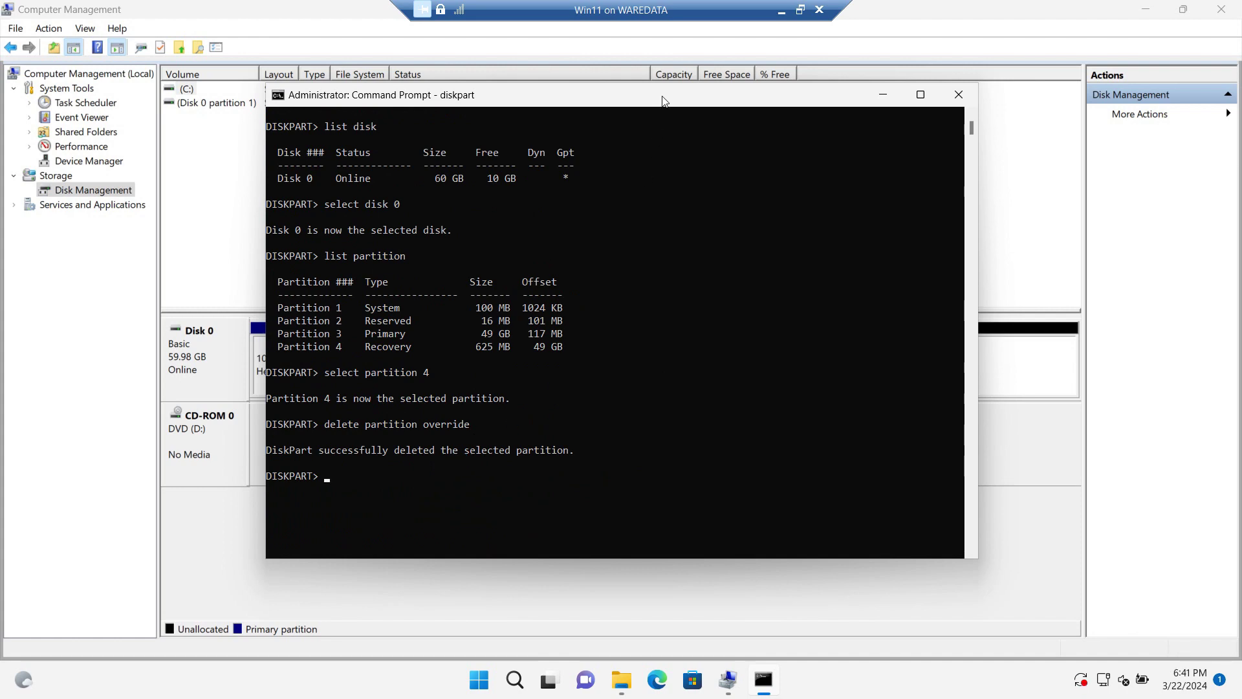
drag(664, 100, 545, 416)
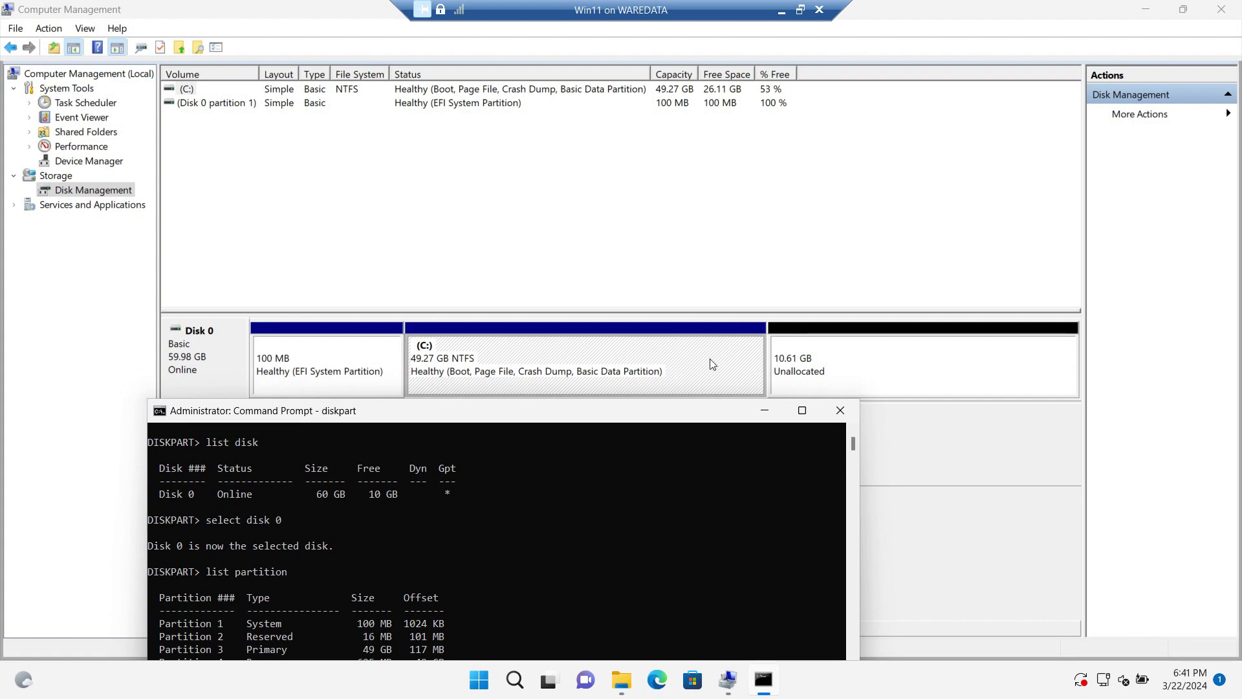
Close Command Prompt and extend C: by all 10865 MB of unallocated space.
drag(535, 414, 496, 182)
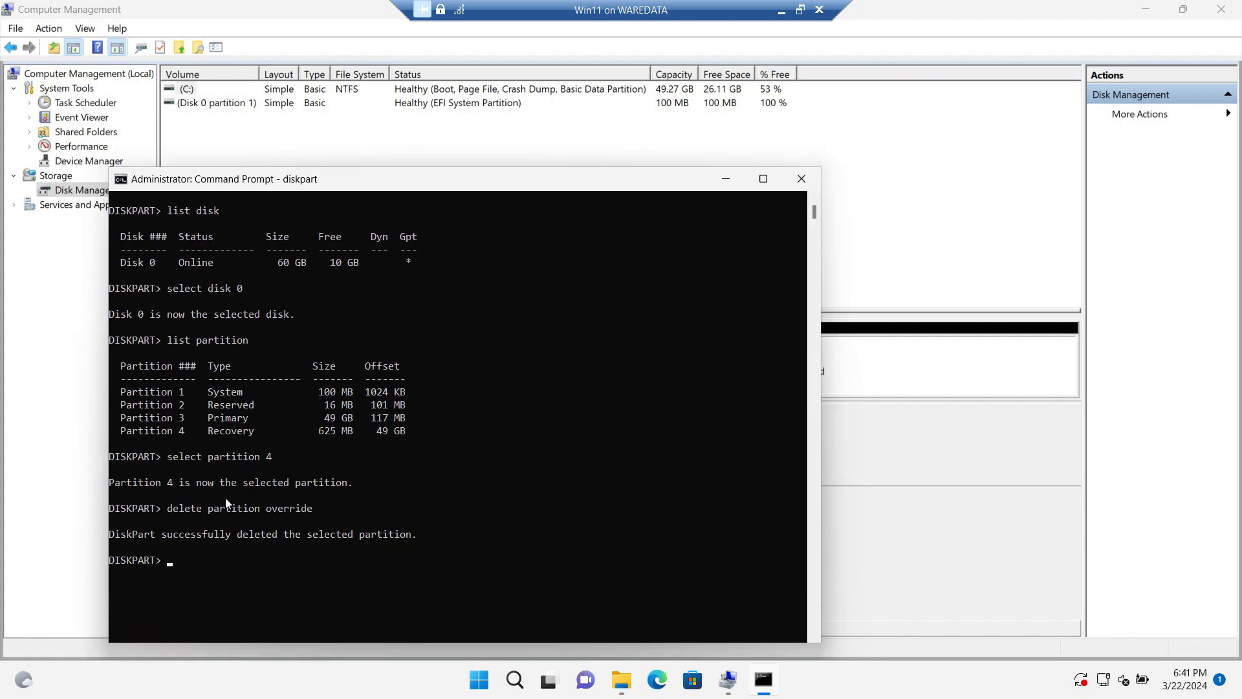
click(799, 180)
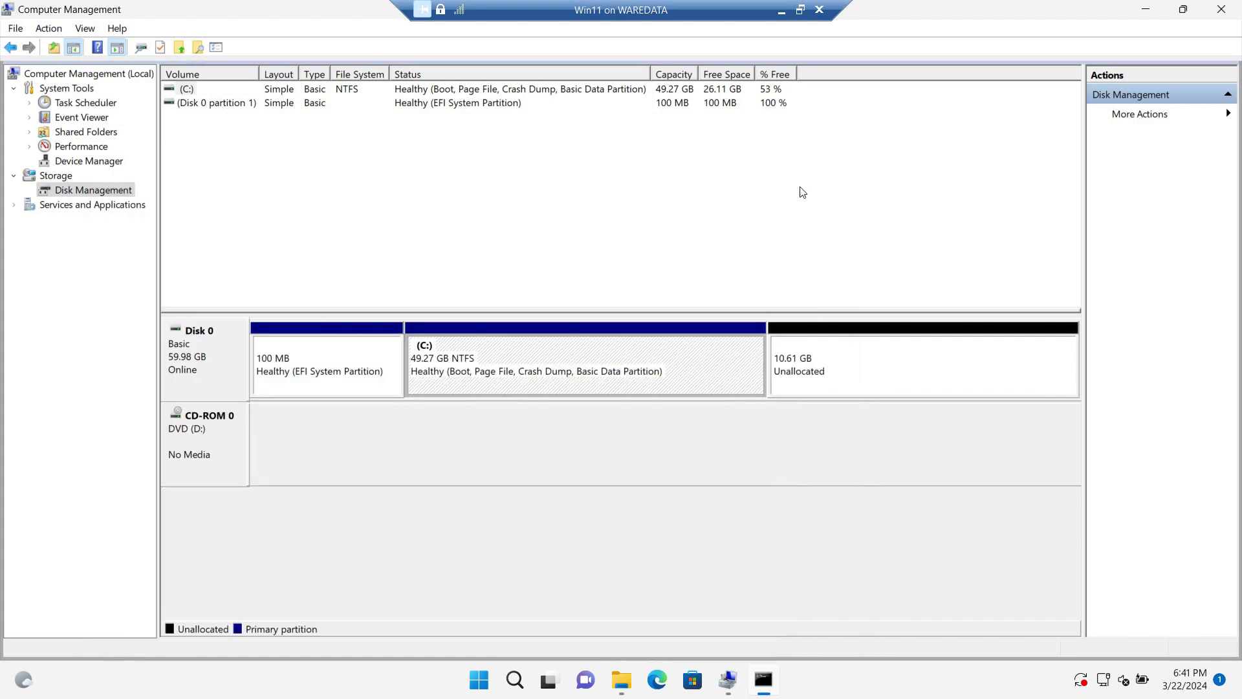
right_click(512, 354)
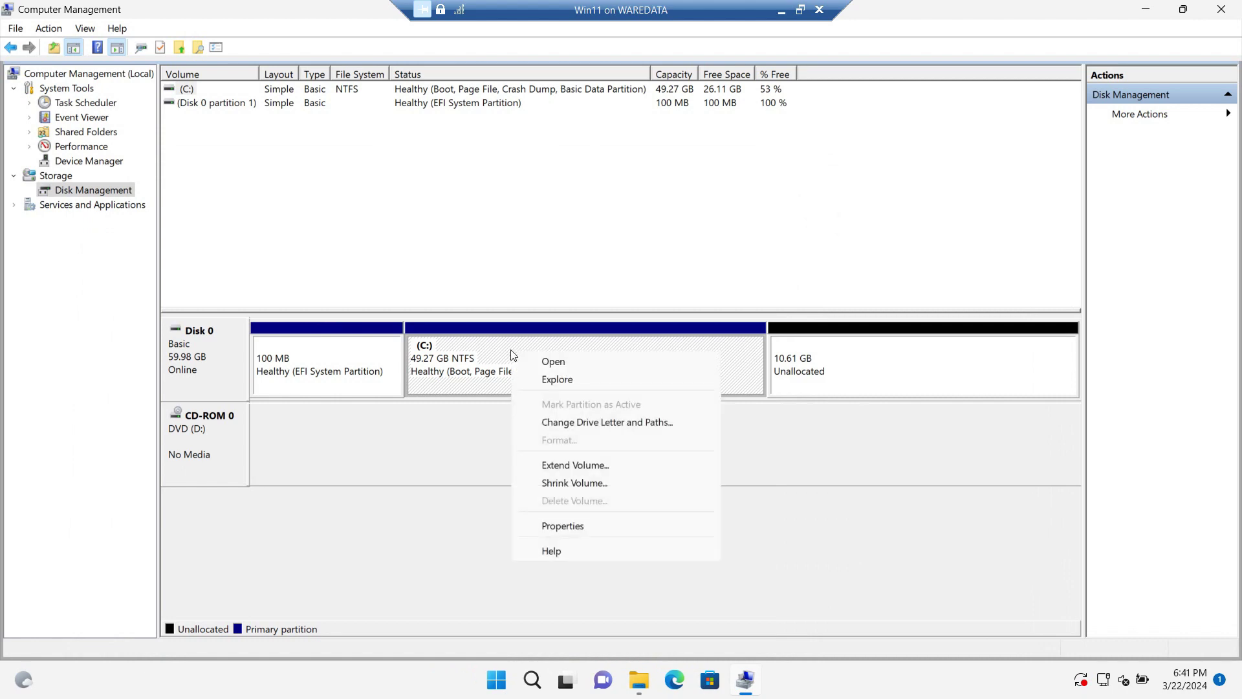
click(592, 467)
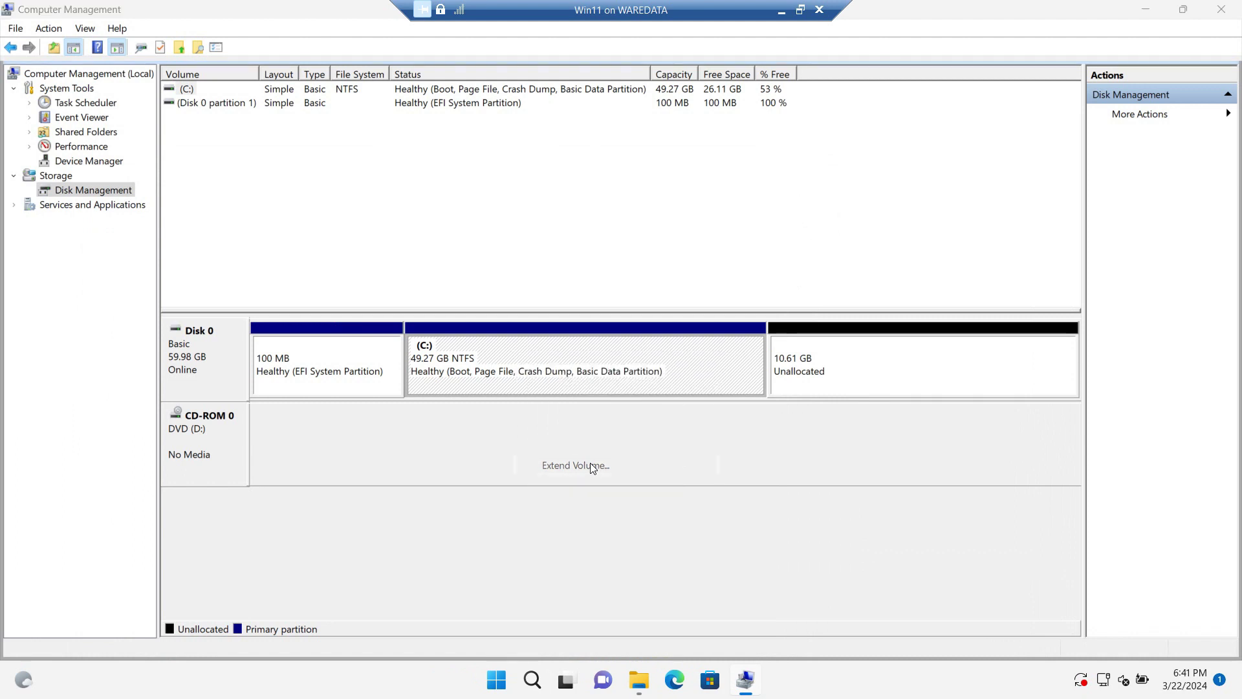
click(476, 392)
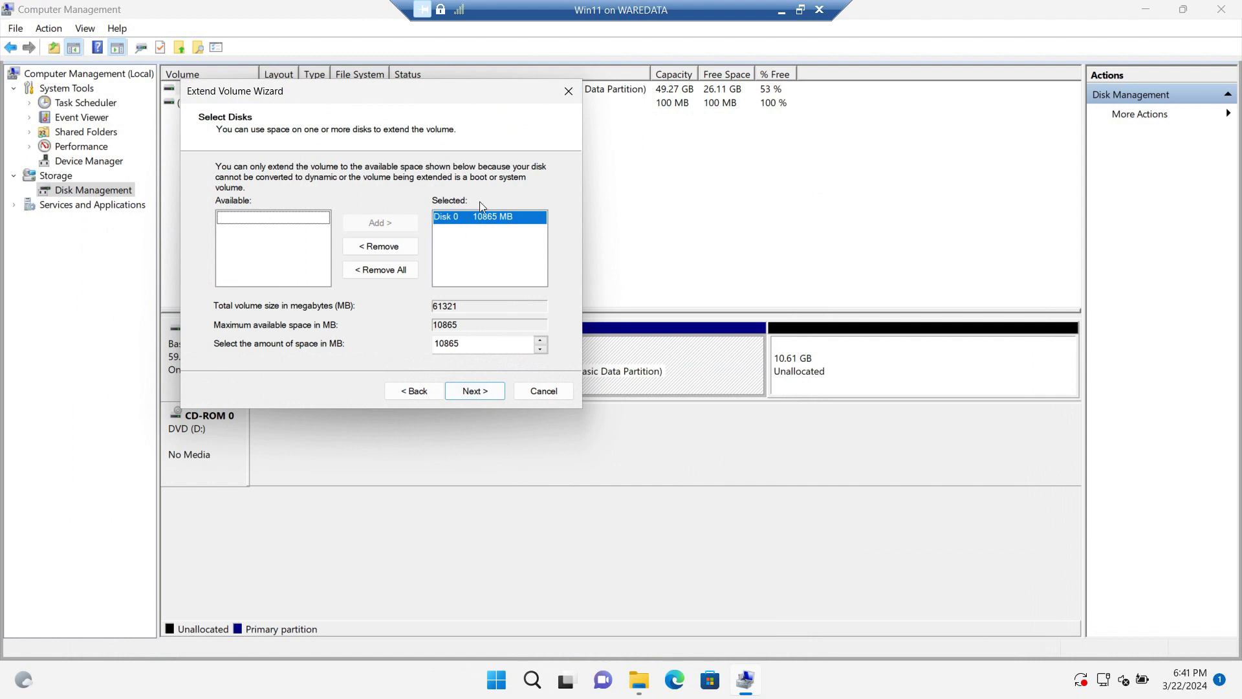
click(473, 391)
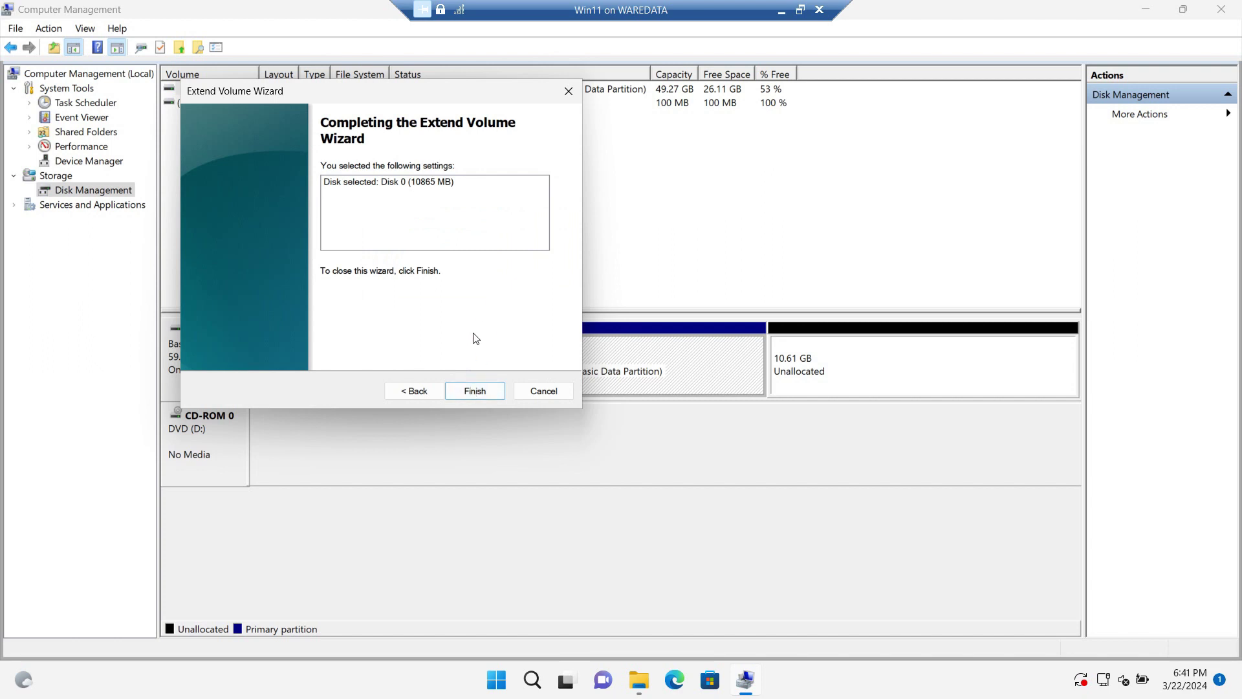
click(472, 389)
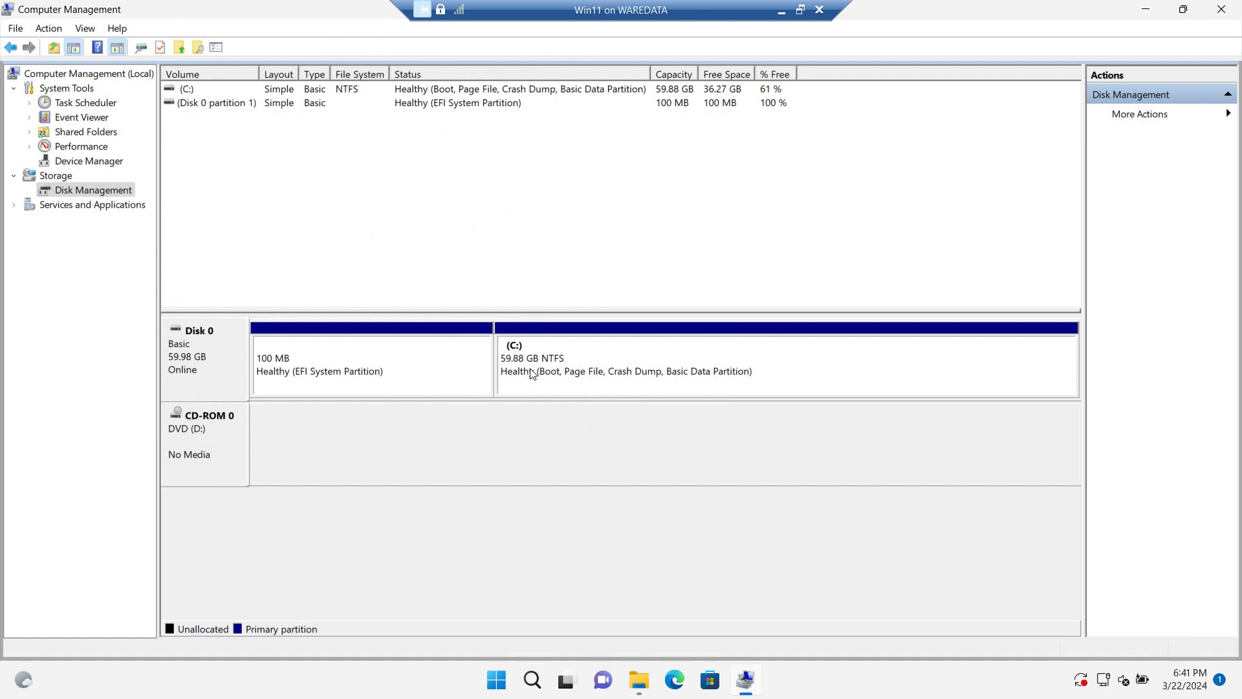
Reopen File Explorer at This PC and select Local Disk (C:), showing 36.2 GB free of 59.8 GB.
click(1222, 9)
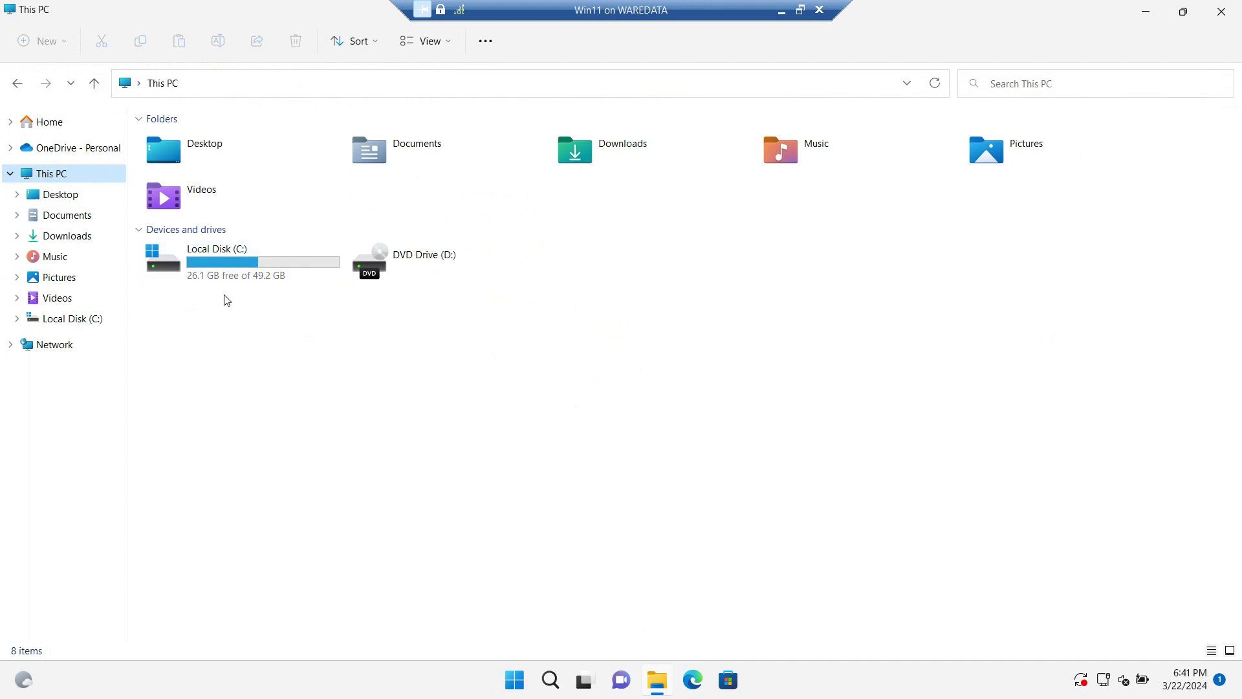
click(1221, 9)
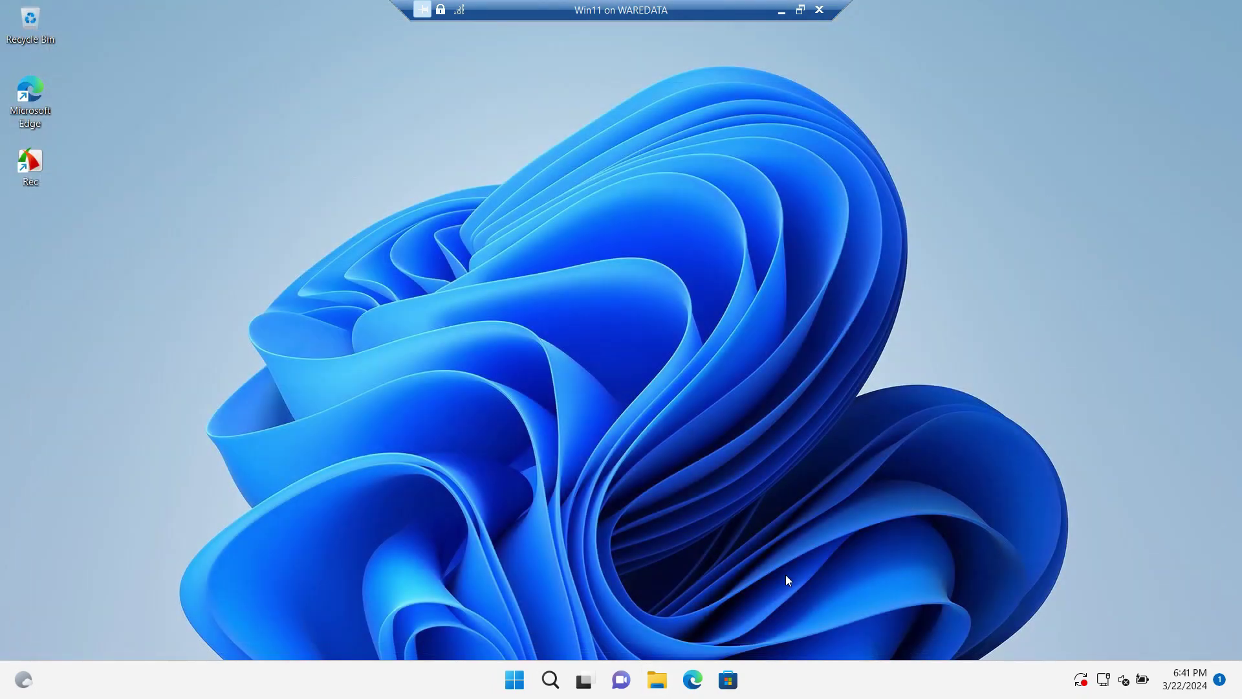
click(657, 679)
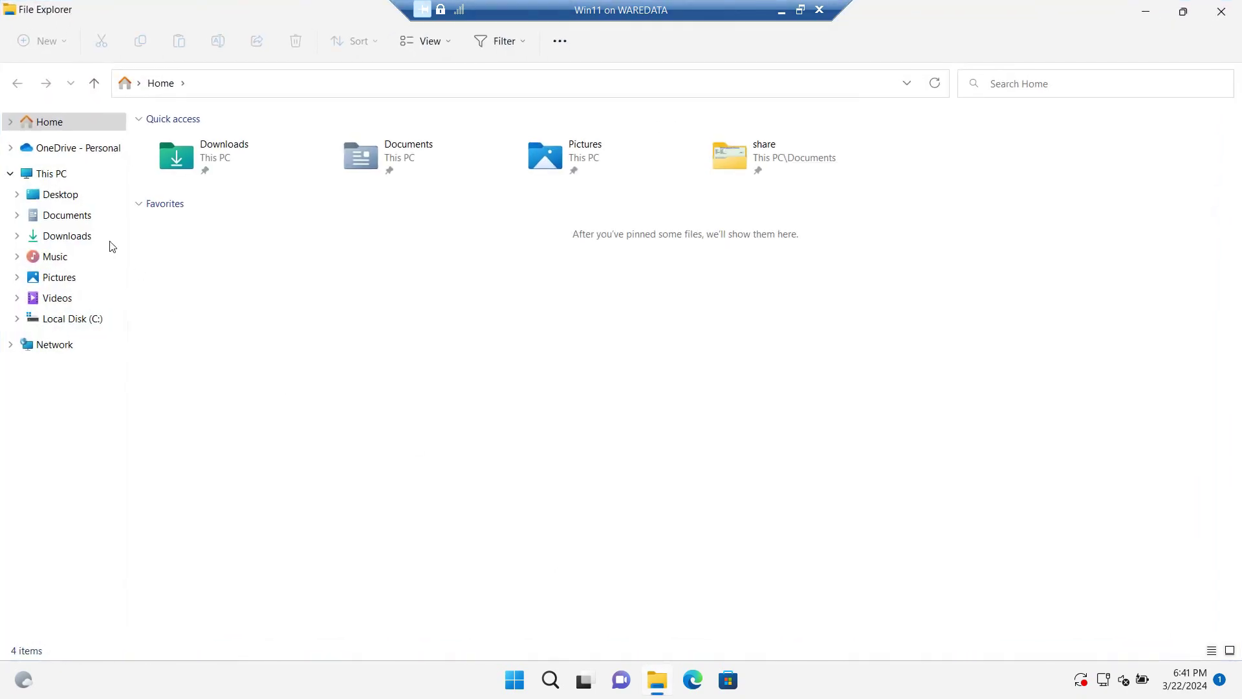
click(67, 175)
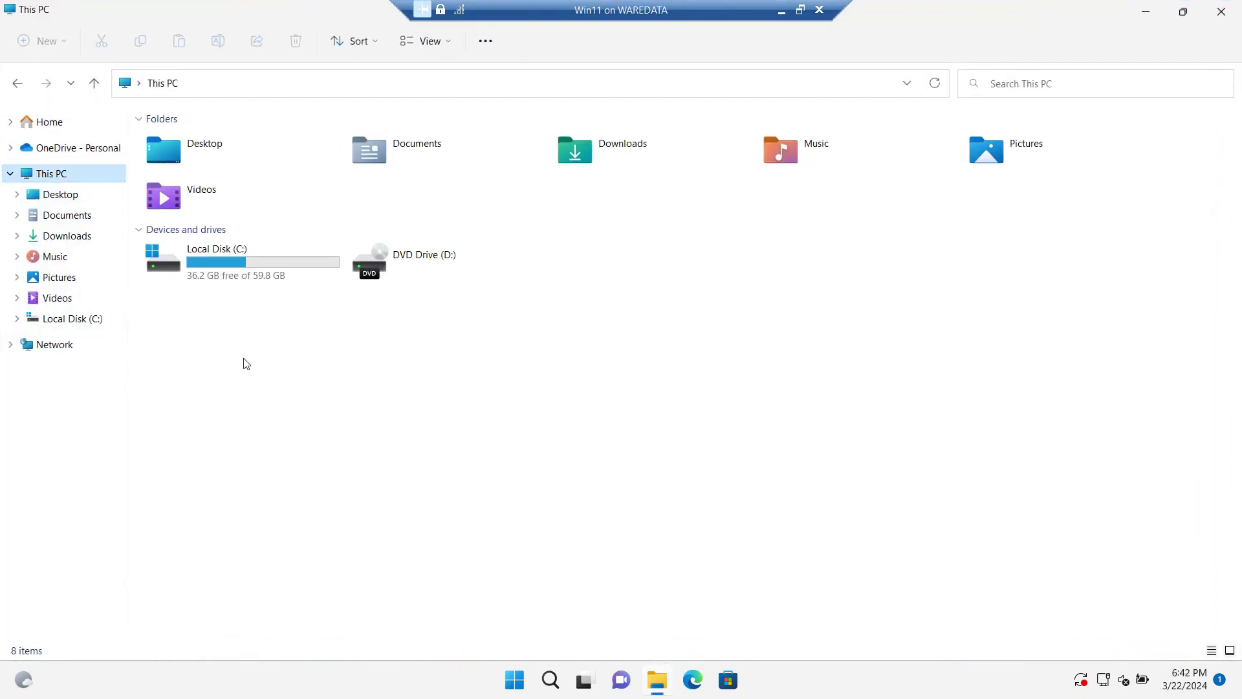
click(251, 279)
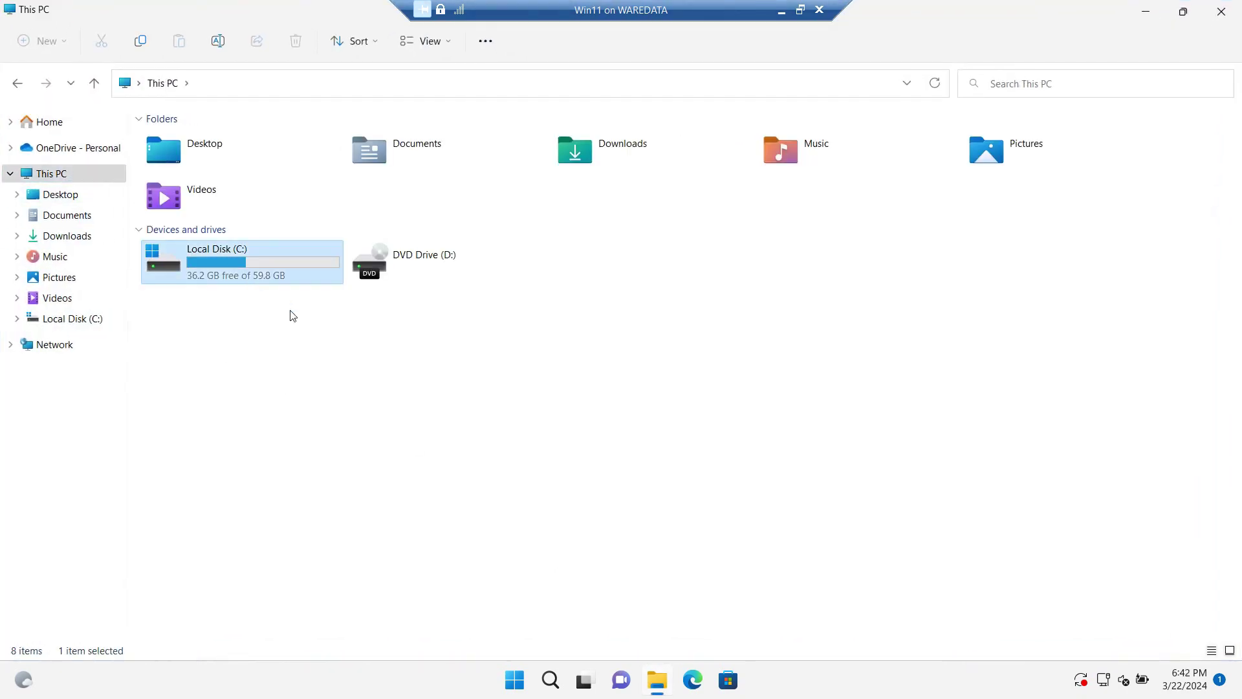